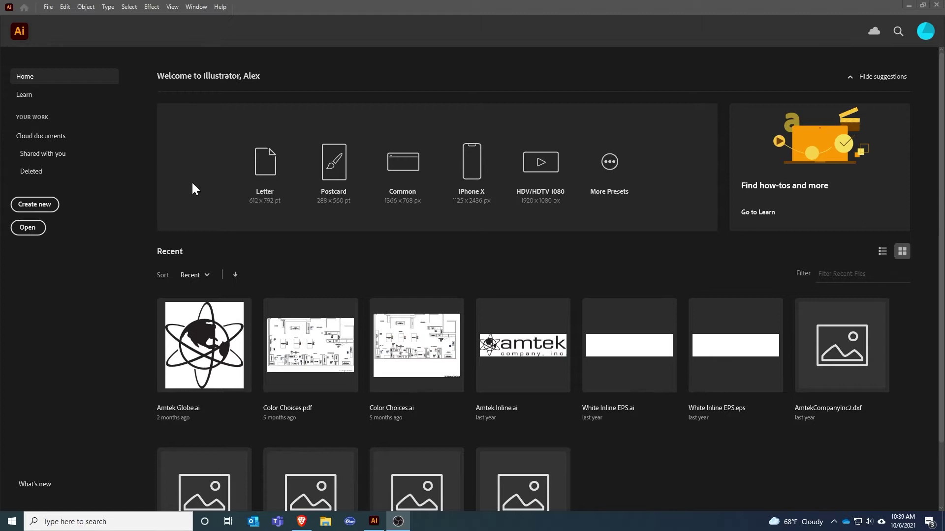
Step: Create a new document from the Desktop's VLS 3.50 Laser Template file
{"action": "left_click", "coordinate": [47, 7]}
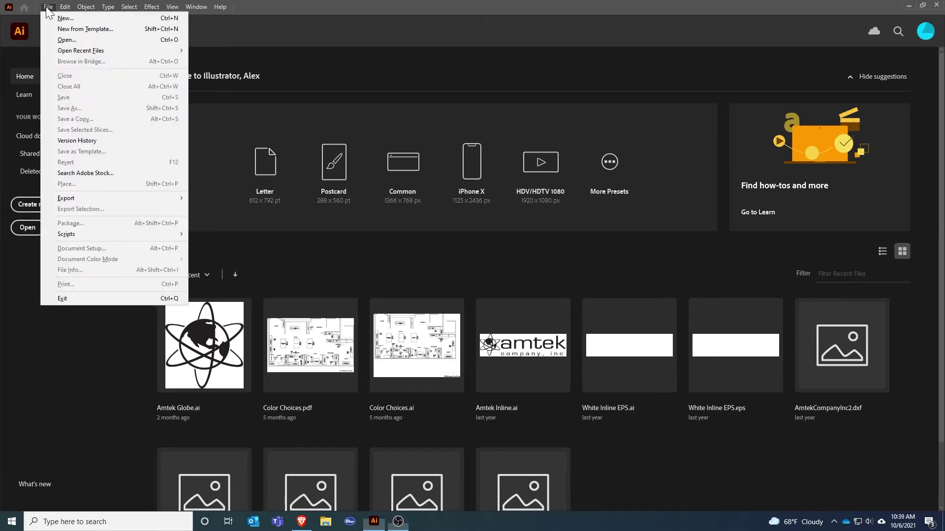
{"action": "left_click", "coordinate": [78, 28]}
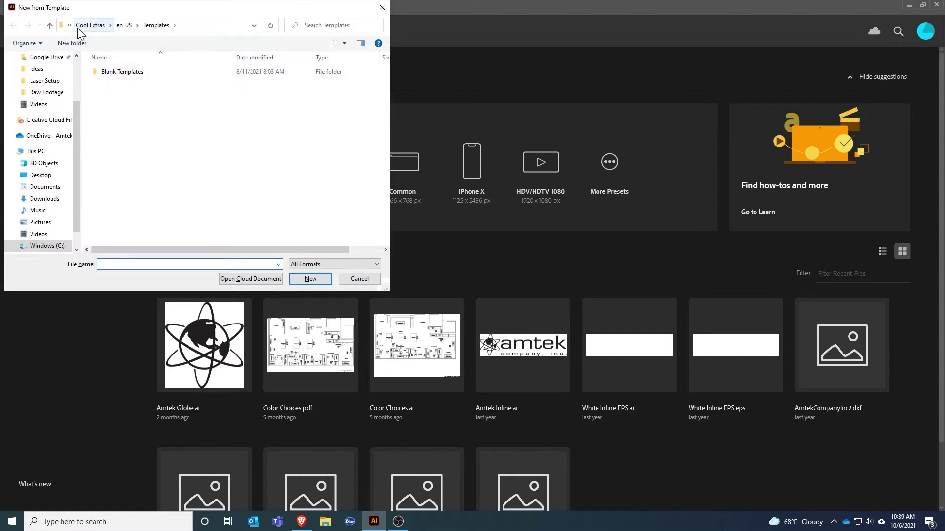
{"action": "left_click_drag", "start_coordinate": [73, 121], "coordinate": [73, 69]}
{"action": "left_click", "coordinate": [40, 76]}
{"action": "left_click_drag", "start_coordinate": [390, 98], "coordinate": [371, 241]}
{"action": "left_click", "coordinate": [130, 199]}
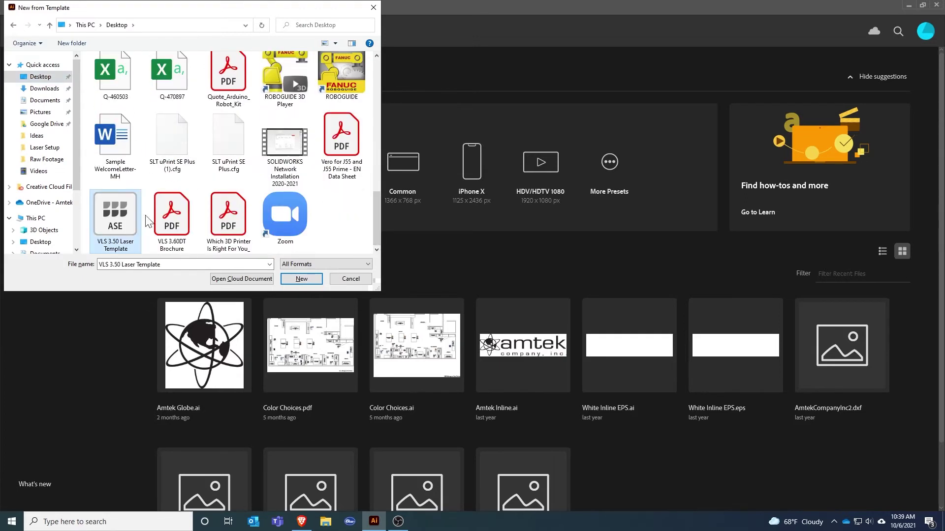
{"action": "left_click", "coordinate": [310, 278]}
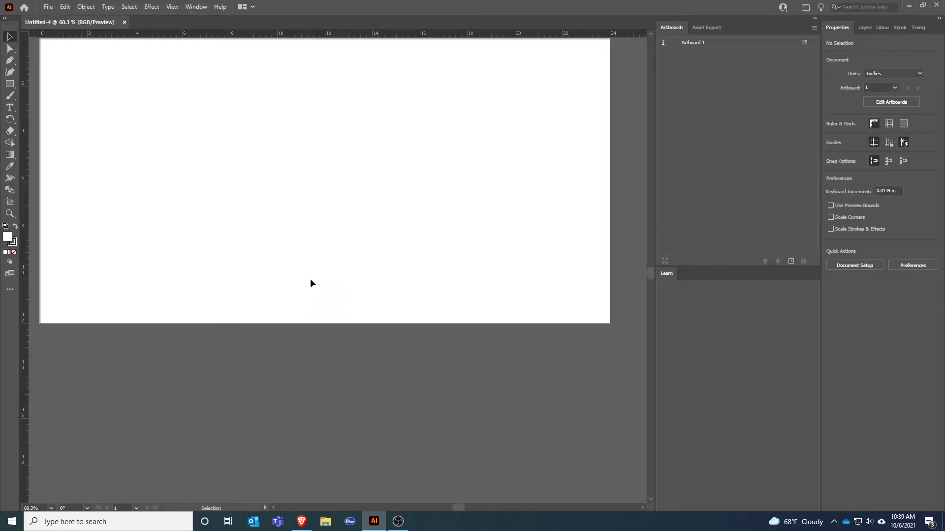
Step: Scroll the view, then open the File menu and dismiss it without choosing anything
{"action": "scroll", "coordinate": [269, 262], "scroll_direction": "up", "scroll_amount": 2}
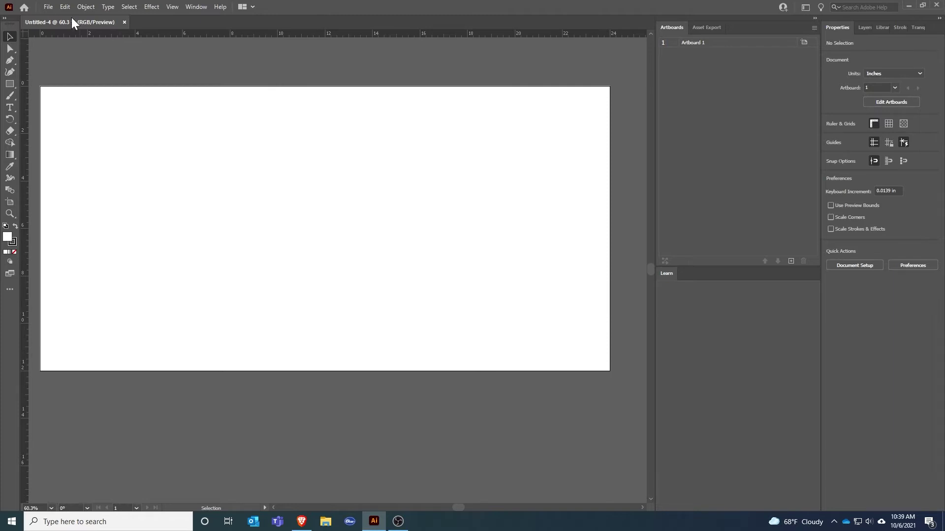
{"action": "left_click", "coordinate": [48, 6]}
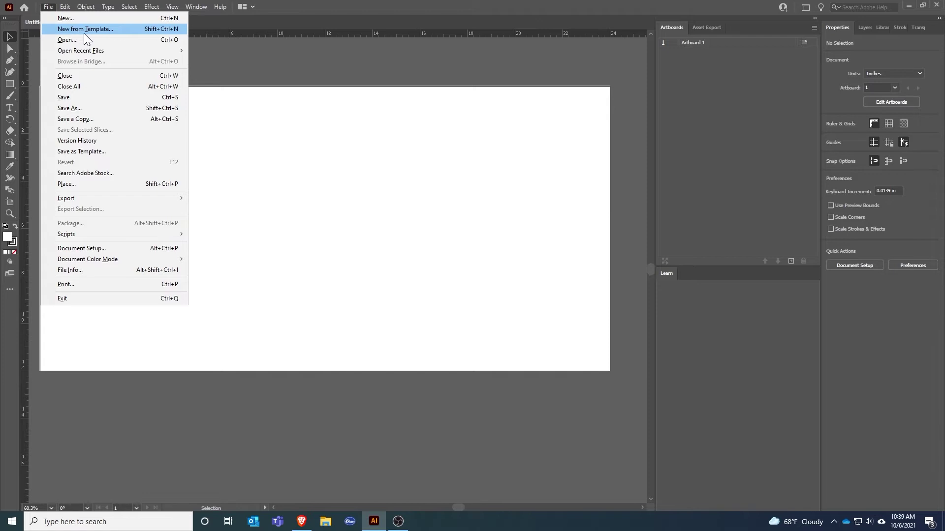
{"action": "left_click", "coordinate": [250, 61]}
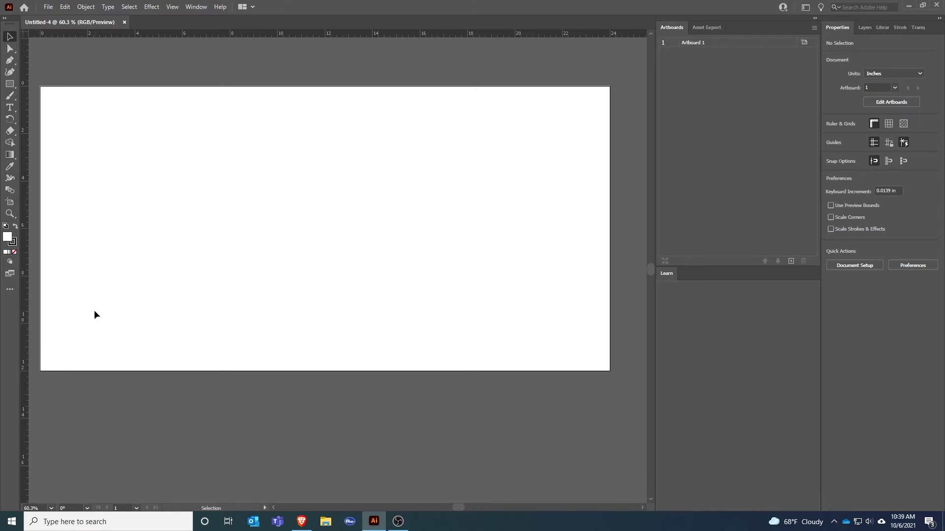
Step: Change Artboard 1 from 24 × 12 in to 24 × 18 in through Document Setup's artboard options
{"action": "left_click", "coordinate": [48, 6]}
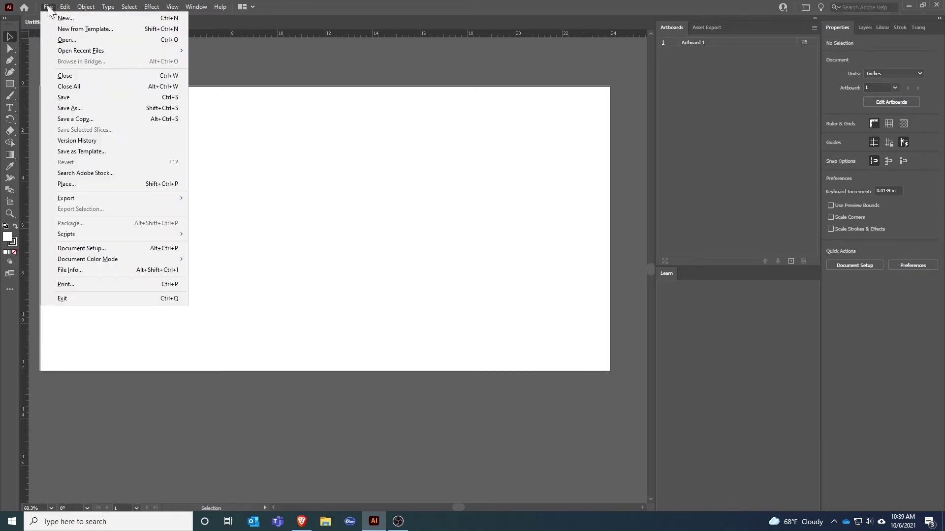
{"action": "left_click", "coordinate": [132, 248]}
{"action": "left_click_drag", "start_coordinate": [870, 349], "coordinate": [261, 75]}
{"action": "left_click", "coordinate": [346, 113]}
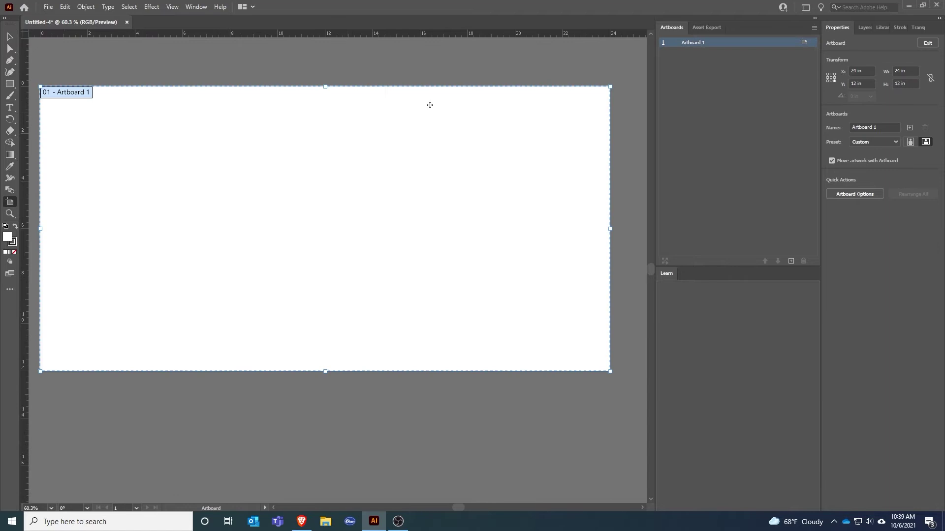
{"action": "left_click", "coordinate": [856, 194]}
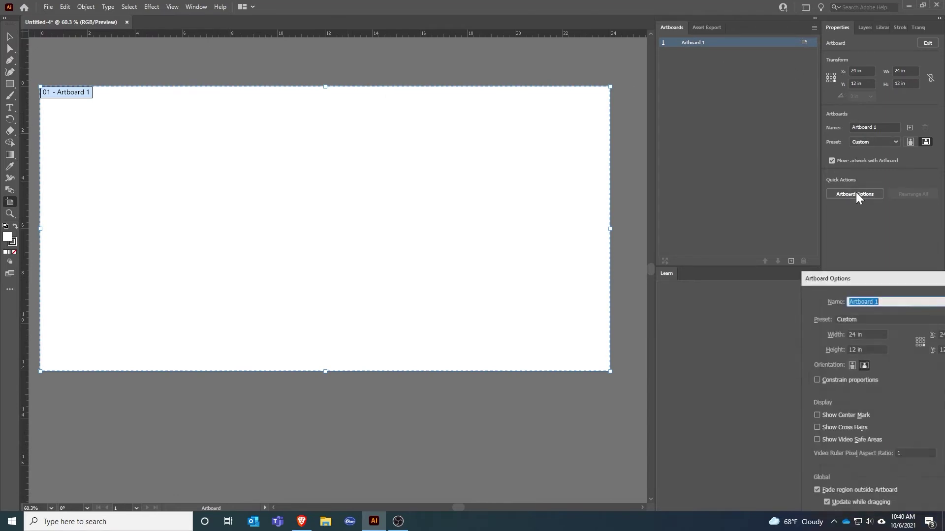
{"action": "left_click_drag", "start_coordinate": [861, 265], "coordinate": [317, 79]}
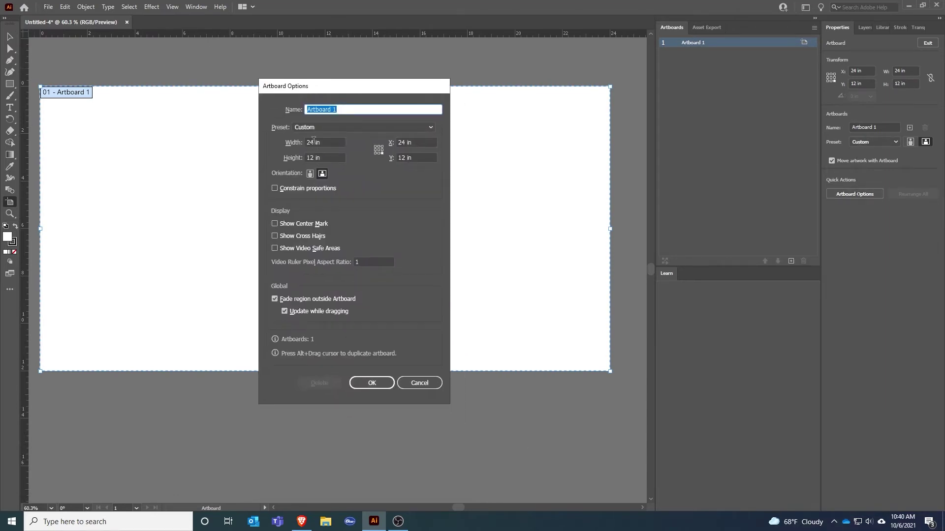
{"action": "double_click", "coordinate": [314, 143]}
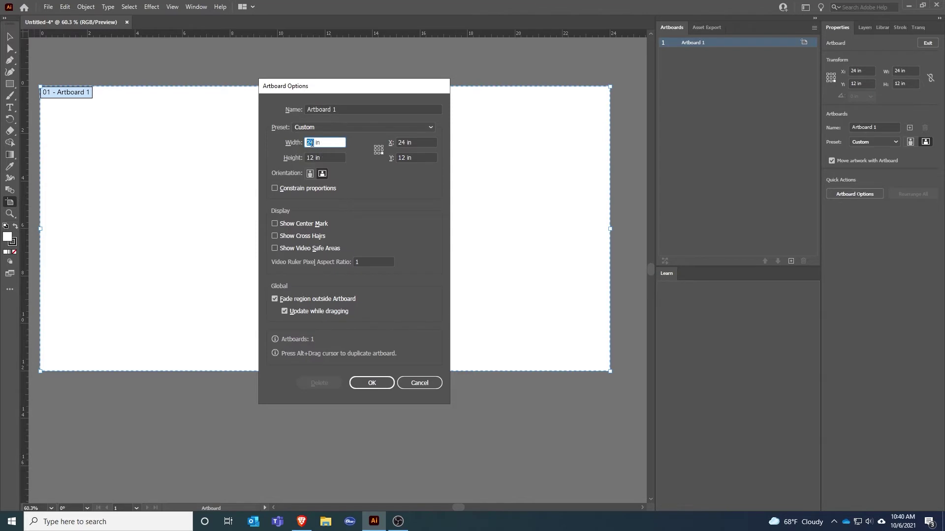
{"action": "double_click", "coordinate": [315, 158]}
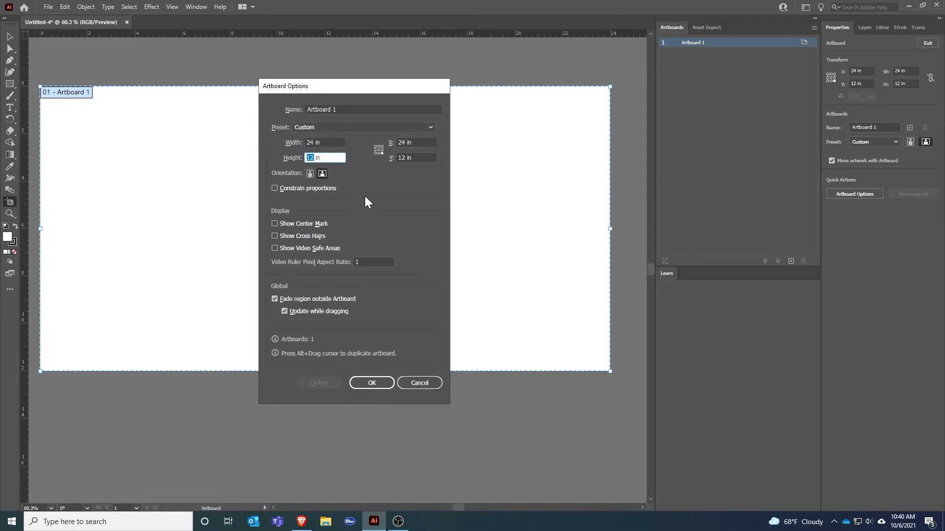
{"action": "type", "text": "18"}
{"action": "left_click", "coordinate": [388, 387]}
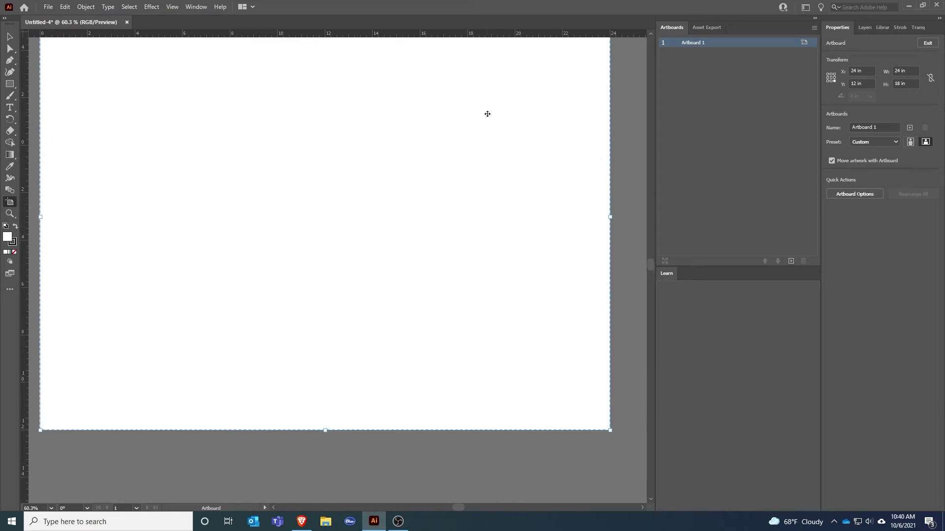
{"action": "left_click", "coordinate": [927, 43]}
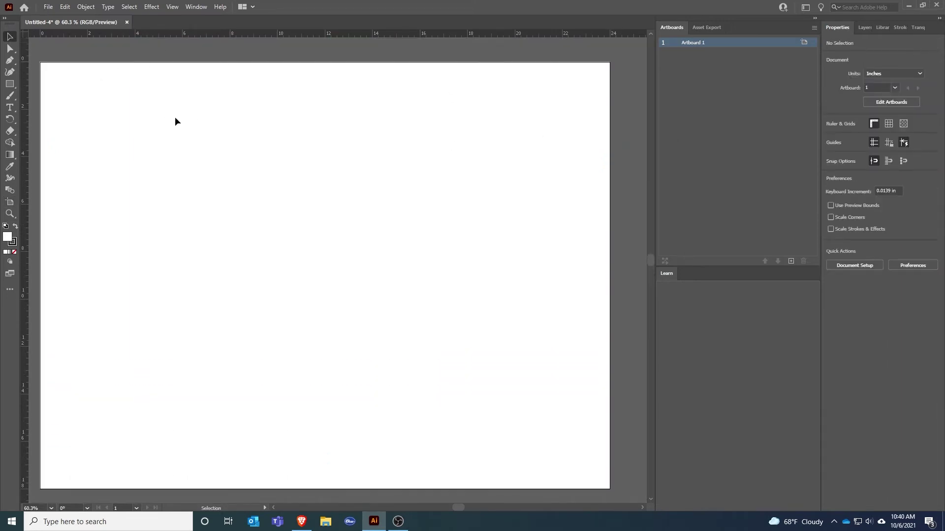
Step: Save to the Desktop as Illustrator Template (*.AIT) named 'VLS 4.75 Template'
{"action": "left_click", "coordinate": [45, 8]}
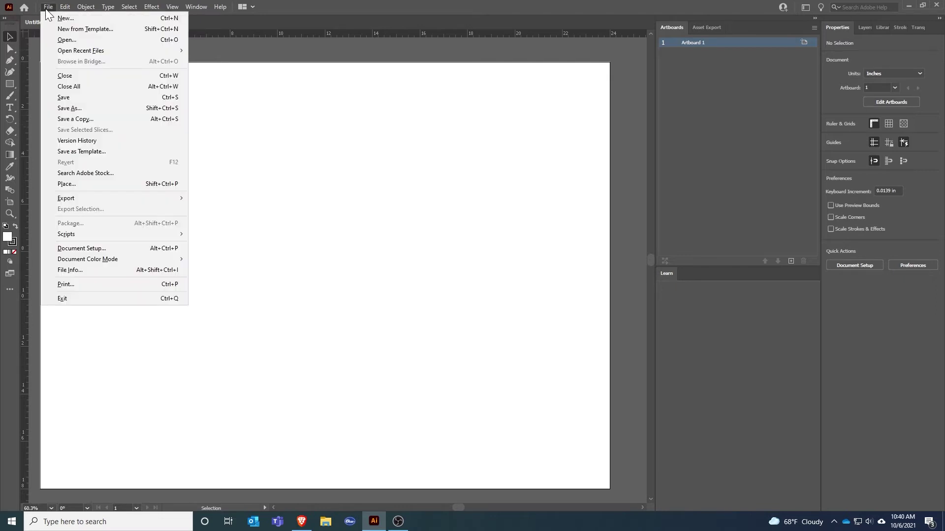
{"action": "left_click", "coordinate": [72, 108]}
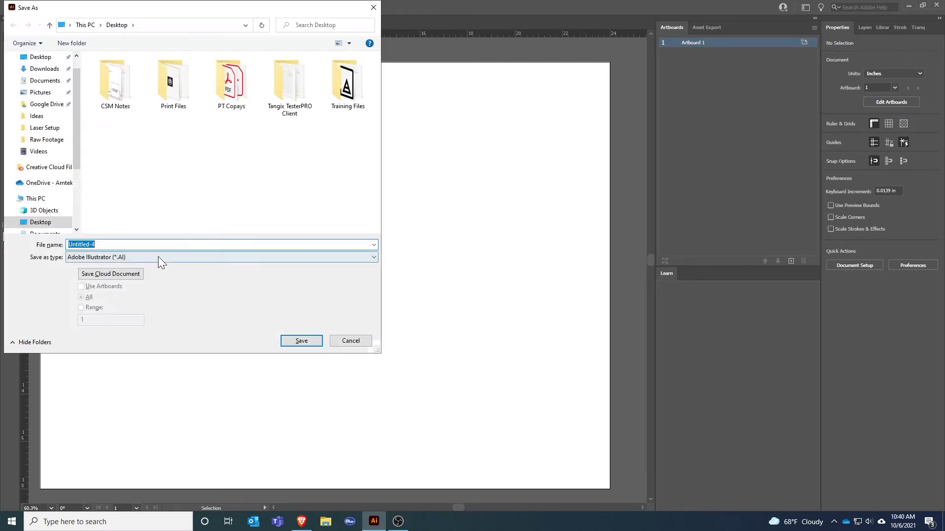
{"action": "left_click", "coordinate": [158, 257]}
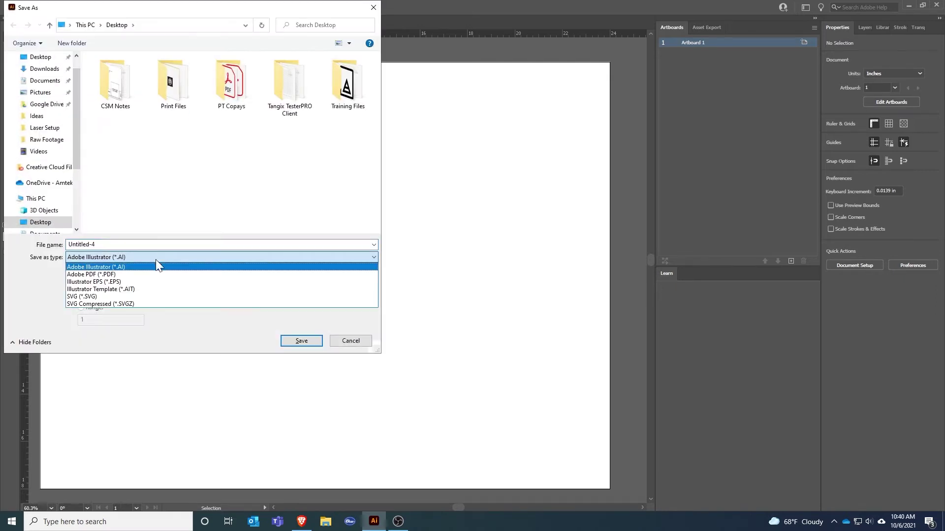
{"action": "left_click", "coordinate": [137, 290]}
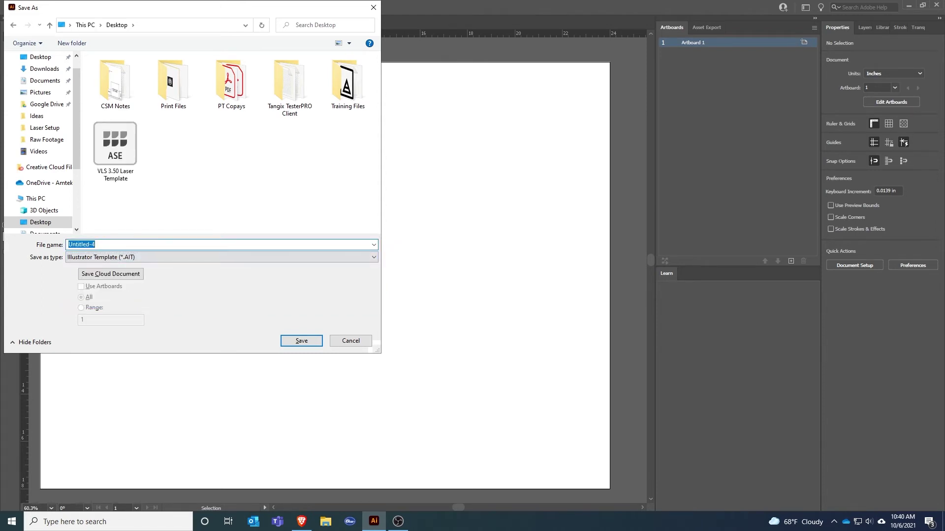
{"action": "type", "text": "VLS 4.675 Template"}
{"action": "left_click", "coordinate": [316, 345]}
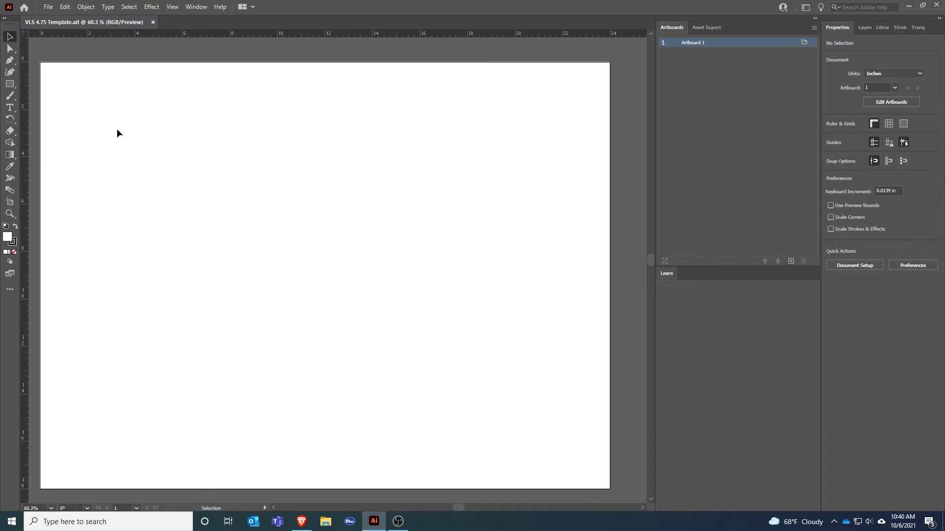
Step: Close VLS 4.75 Template and create Untitled-5 from the Desktop's VLS 3.50 Laser Template
{"action": "left_click", "coordinate": [152, 22]}
{"action": "left_click", "coordinate": [48, 6]}
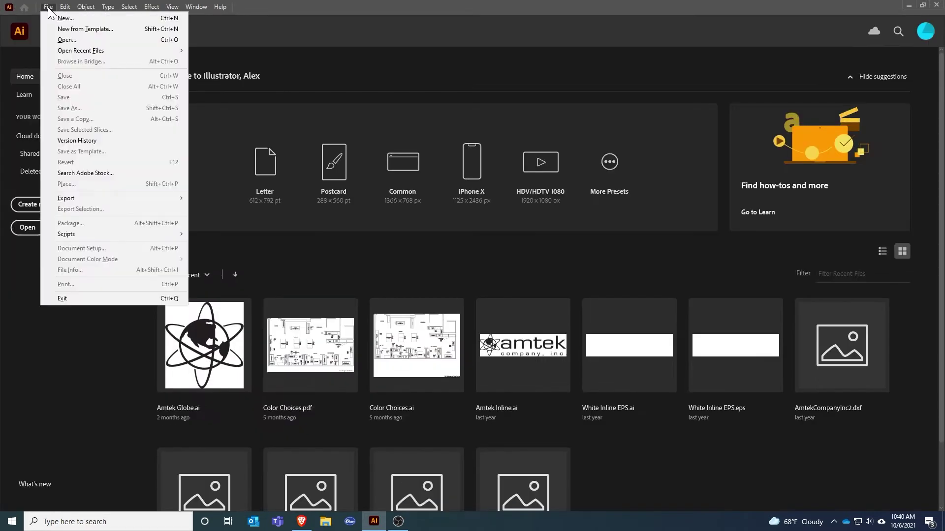
{"action": "left_click", "coordinate": [60, 29]}
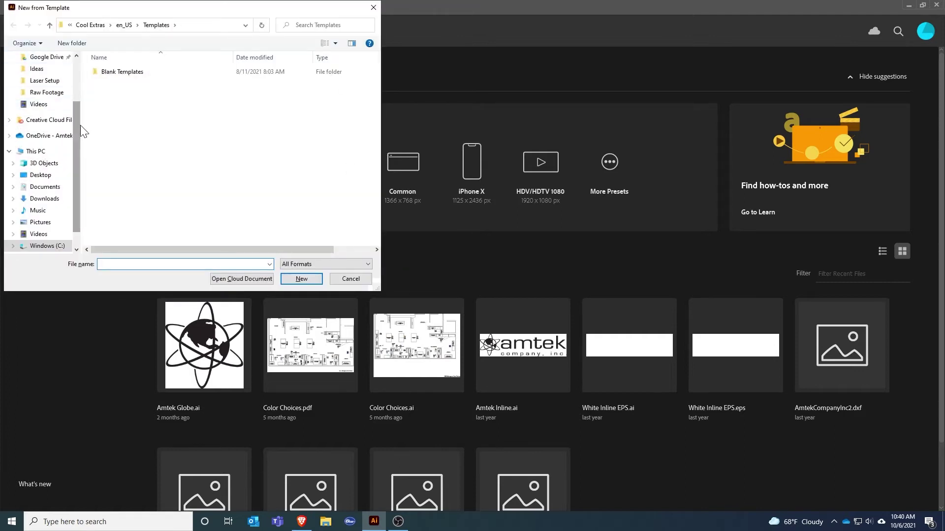
{"action": "left_click", "coordinate": [50, 76]}
{"action": "left_click_drag", "start_coordinate": [377, 96], "coordinate": [371, 207]}
{"action": "left_click", "coordinate": [115, 216]}
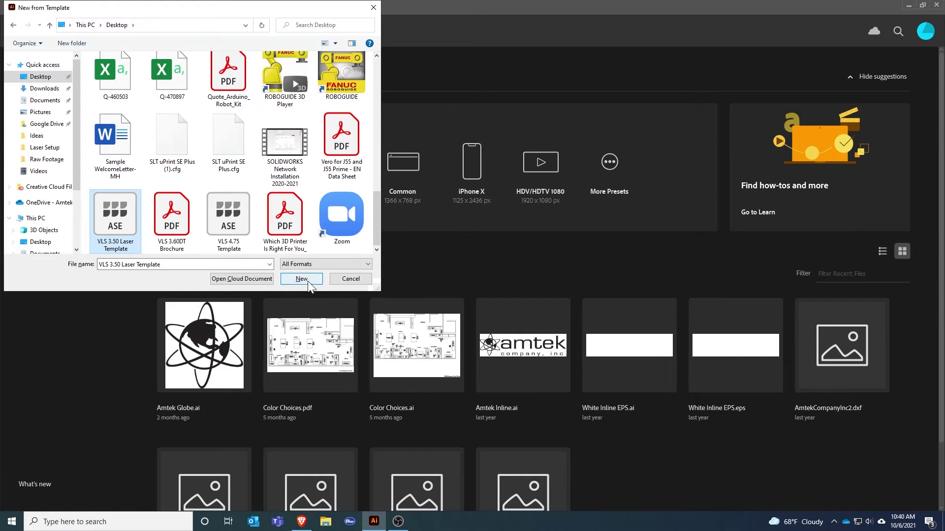
{"action": "left_click", "coordinate": [308, 281]}
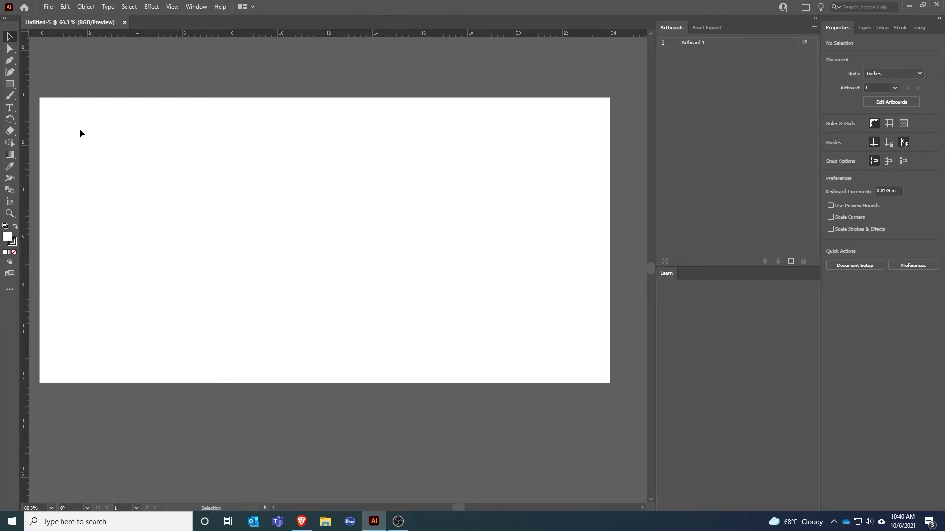
Step: Draw a rectangle of about 3.50 × 2.20 in near the artboard's top-left, then deselect it
{"action": "left_click", "coordinate": [9, 85]}
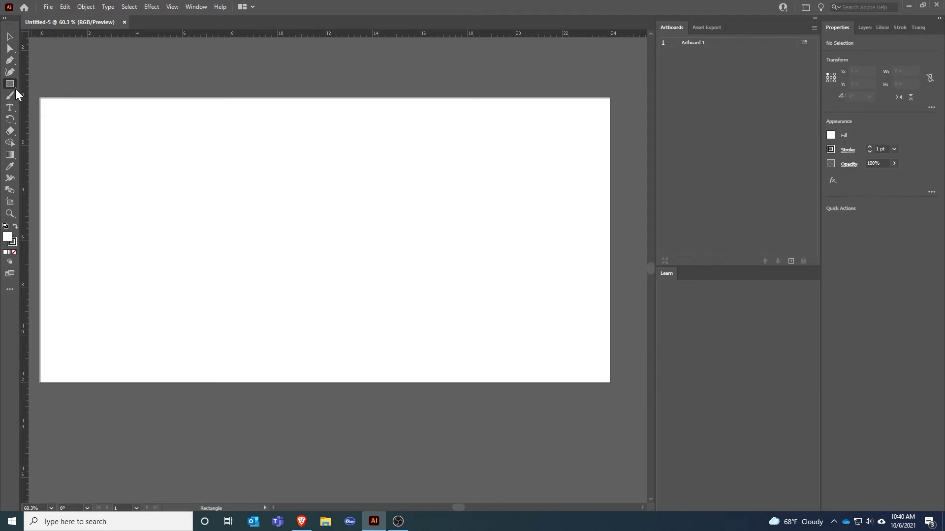
{"action": "left_click", "coordinate": [16, 88]}
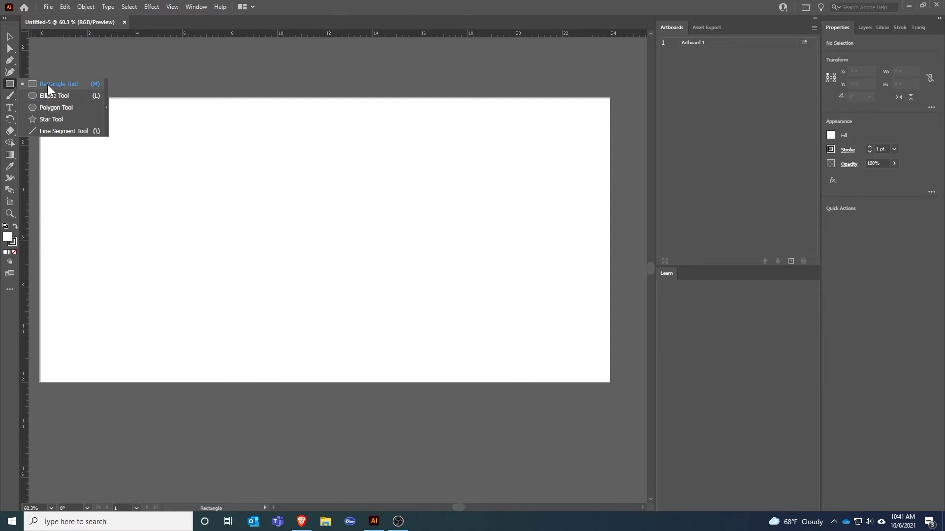
{"action": "left_click", "coordinate": [99, 84]}
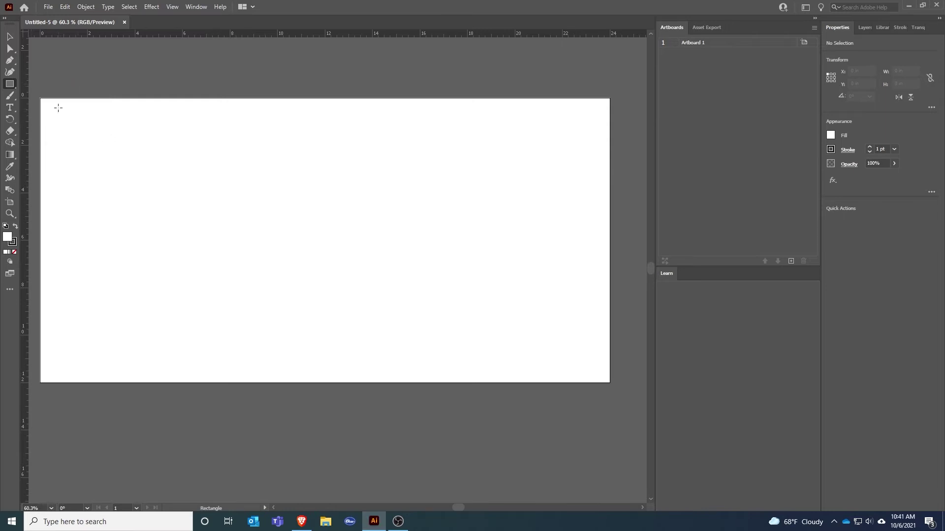
{"action": "left_click_drag", "start_coordinate": [56, 111], "coordinate": [139, 163]}
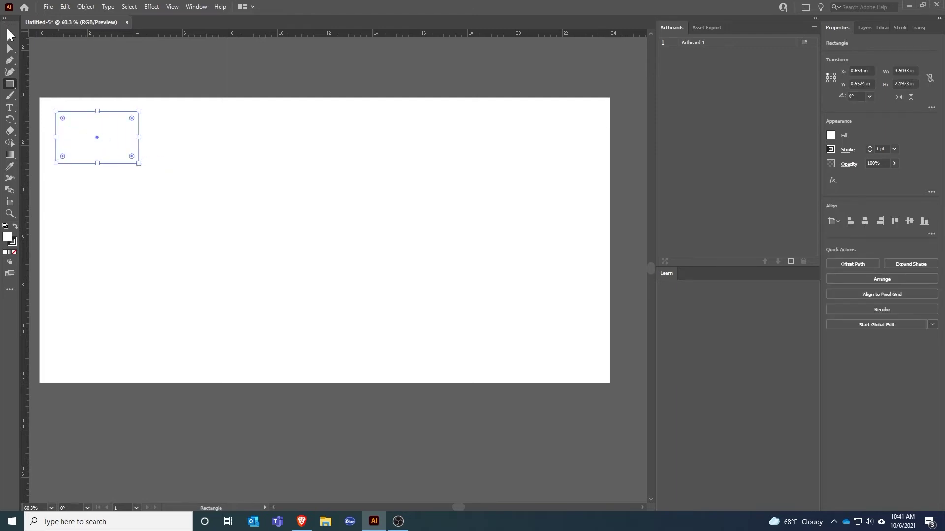
{"action": "left_click", "coordinate": [9, 37]}
{"action": "left_click", "coordinate": [161, 141]}
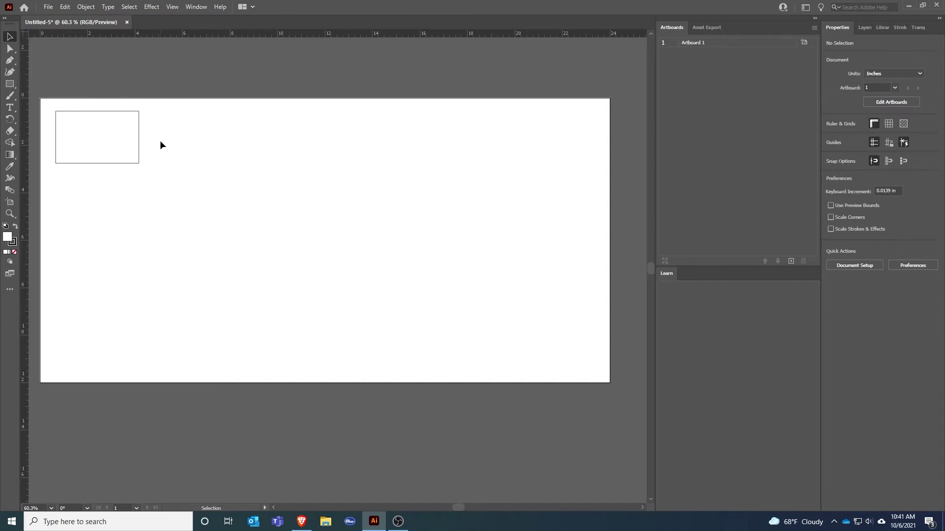
Step: Position the rectangle at X 0.5 in, Y 0.5 in and set the reference point to centre
{"action": "left_click", "coordinate": [139, 137]}
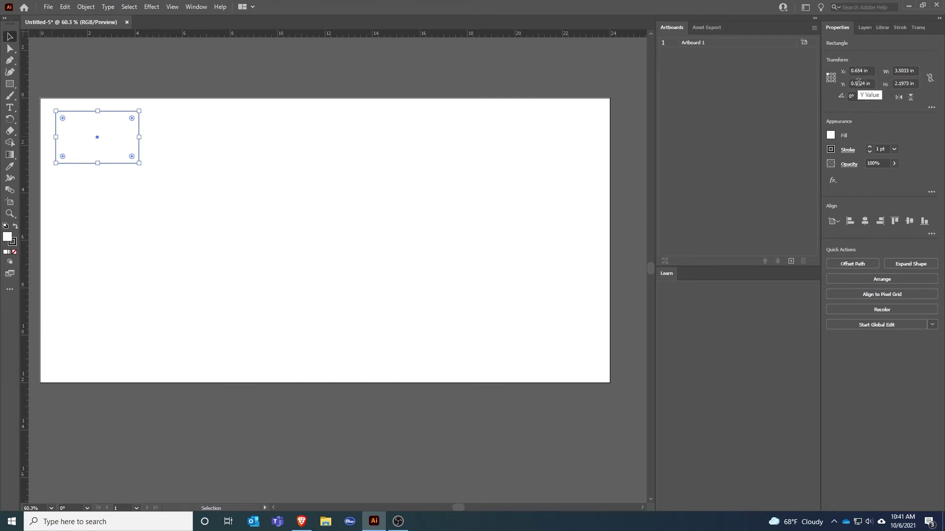
{"action": "left_click", "coordinate": [860, 71]}
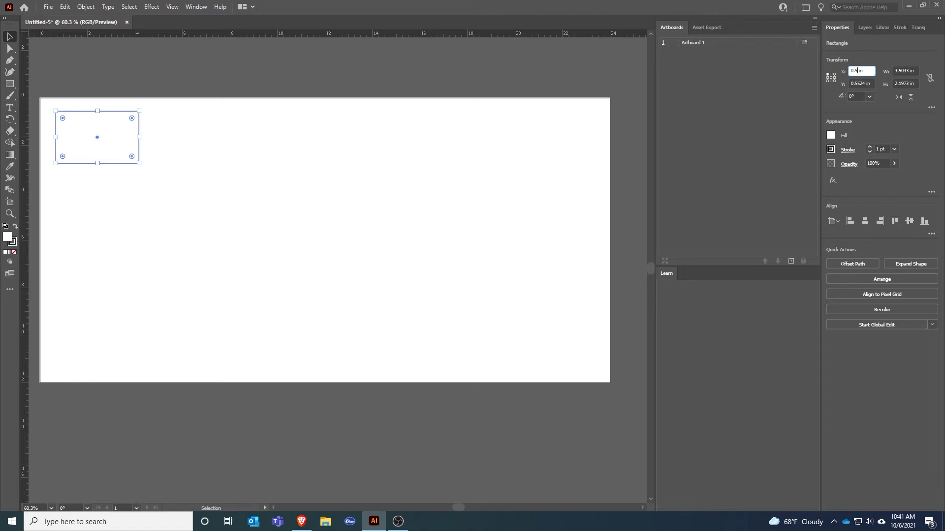
{"action": "left_click", "coordinate": [862, 83]}
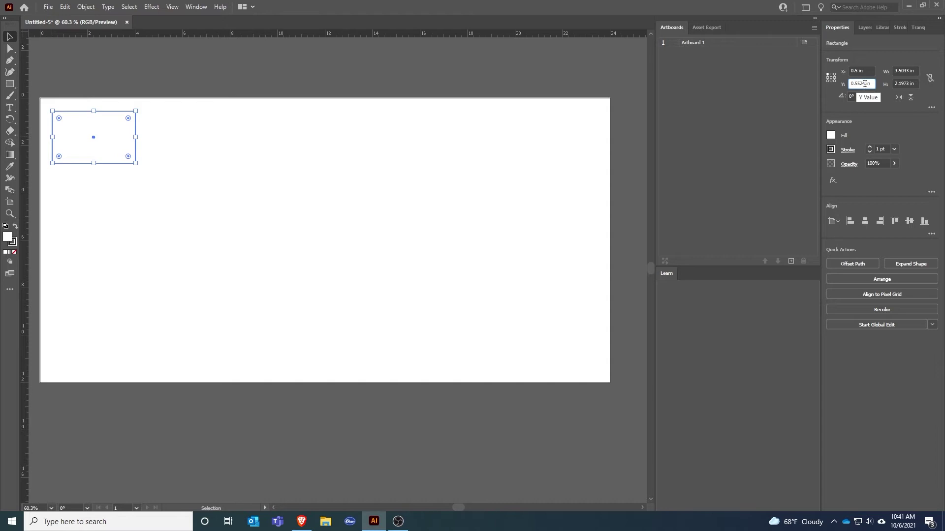
{"action": "key", "text": "BackSpace"}
{"action": "key", "text": "BackSpace"}
{"action": "key", "text": "BackSpace"}
{"action": "key", "text": "Return"}
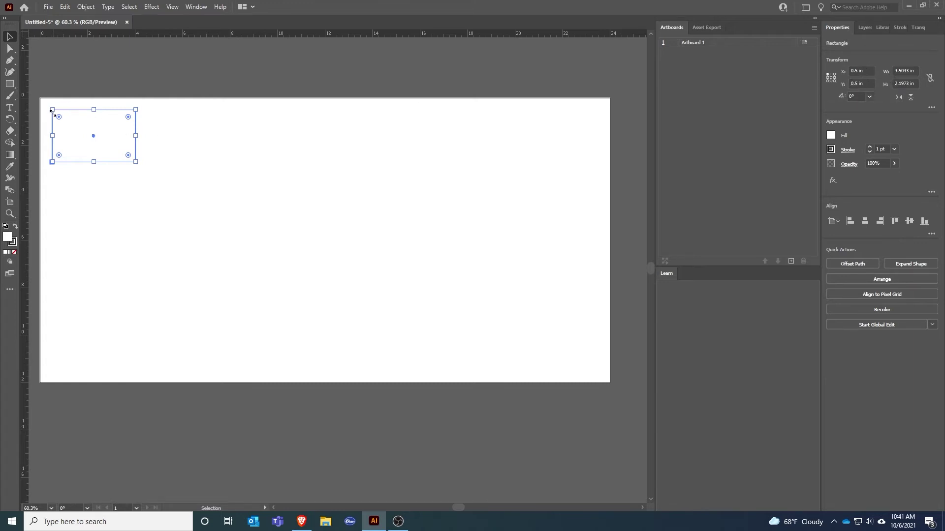
{"action": "left_click", "coordinate": [830, 78]}
{"action": "left_click", "coordinate": [852, 70]}
Step: Narrow the rectangle, then set its width to 3.5 in and height to 2.5 in
{"action": "left_click_drag", "start_coordinate": [135, 135], "coordinate": [130, 135]}
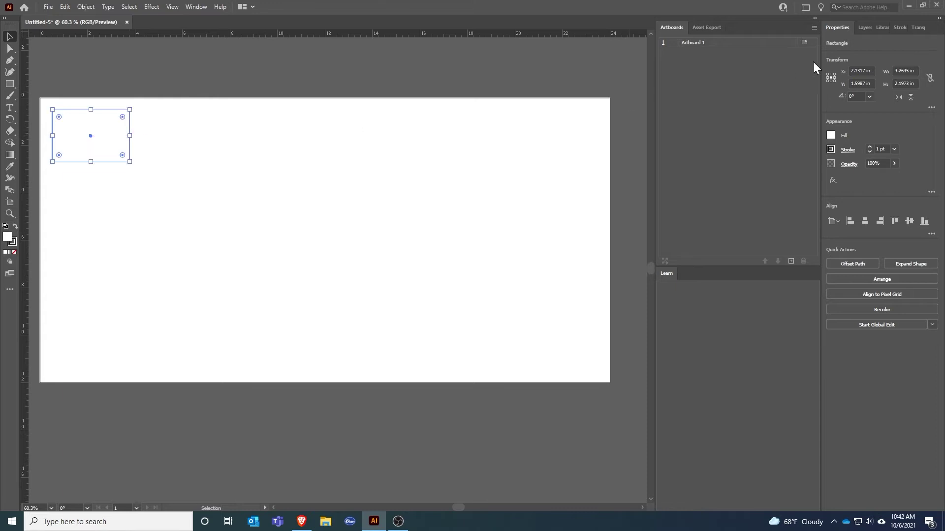
{"action": "left_click", "coordinate": [895, 71]}
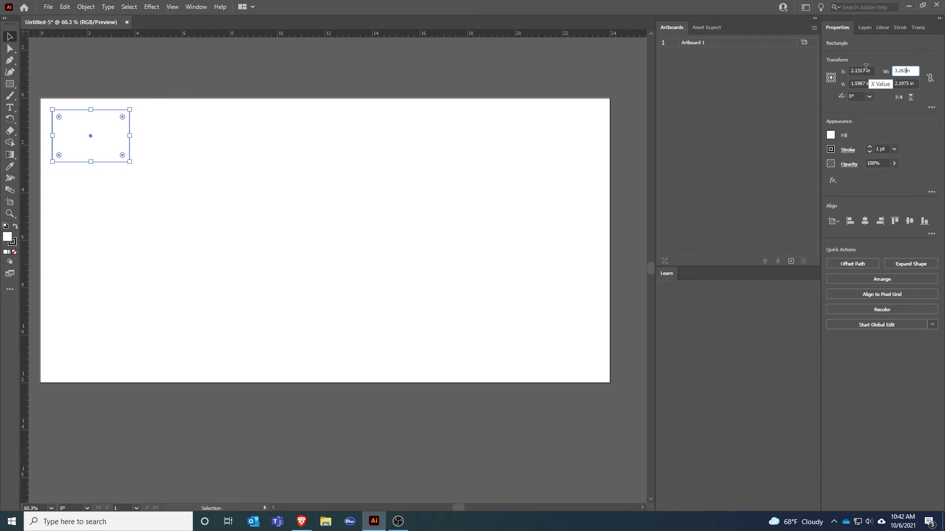
{"action": "key", "text": "BackSpace"}
{"action": "key", "text": "BackSpace"}
{"action": "key", "text": "BackSpace"}
{"action": "key", "text": "BackSpace"}
{"action": "key", "text": "BackSpace"}
{"action": "type", "text": "3.5"}
{"action": "key", "text": "Return"}
{"action": "left_click", "coordinate": [896, 84]}
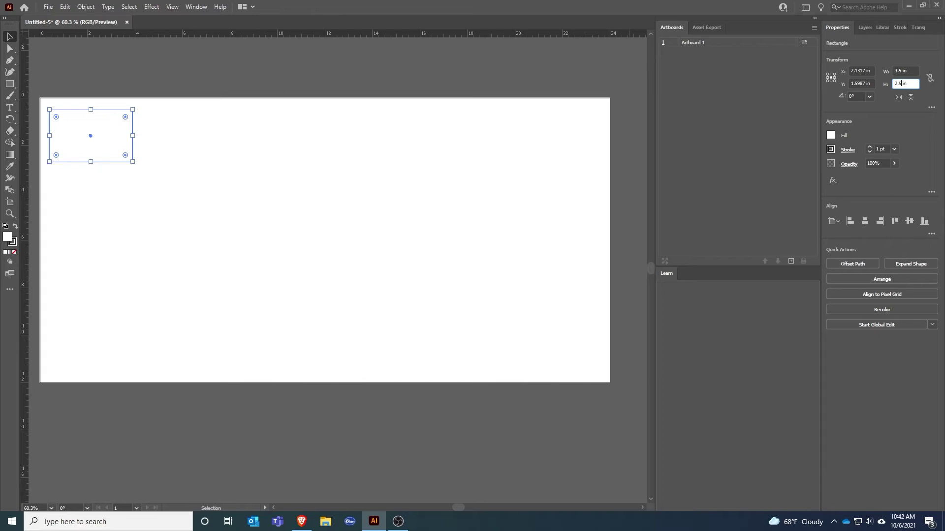
{"action": "type", "text": "2.5"}
{"action": "key", "text": "Return"}
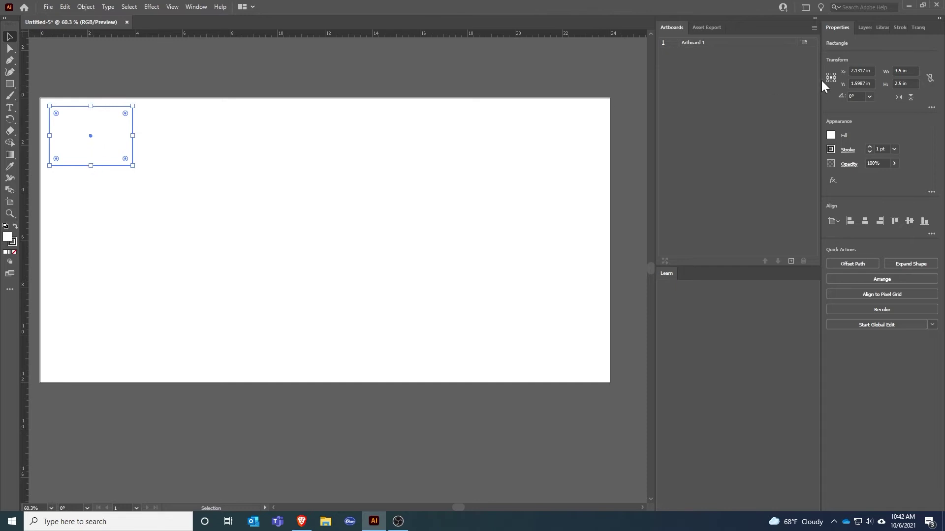
Step: Try a 4 in width, revert it to 3.5 in, and deselect the rectangle
{"action": "left_click", "coordinate": [903, 71]}
{"action": "key", "text": "BackSpace"}
{"action": "key", "text": "BackSpace"}
{"action": "key", "text": "BackSpace"}
{"action": "key", "text": "BackSpace"}
{"action": "type", "text": "4"}
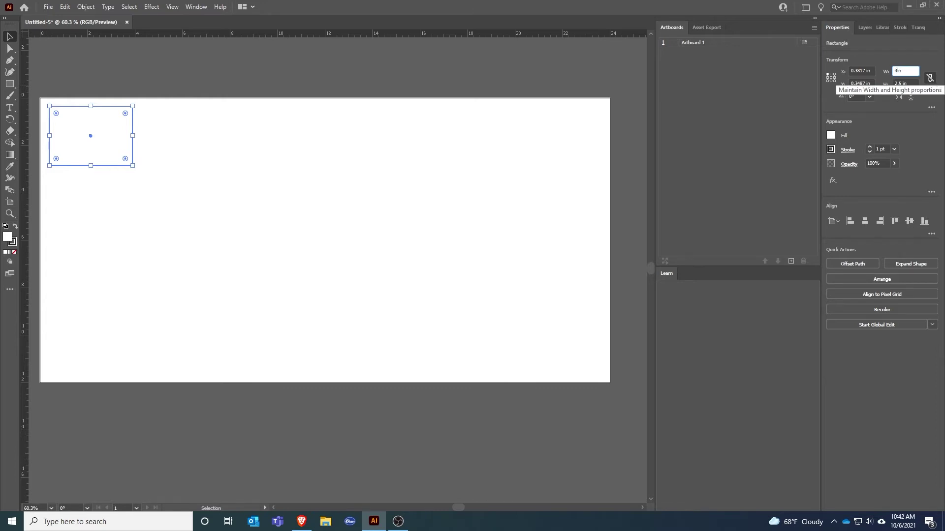
{"action": "key", "text": "Return"}
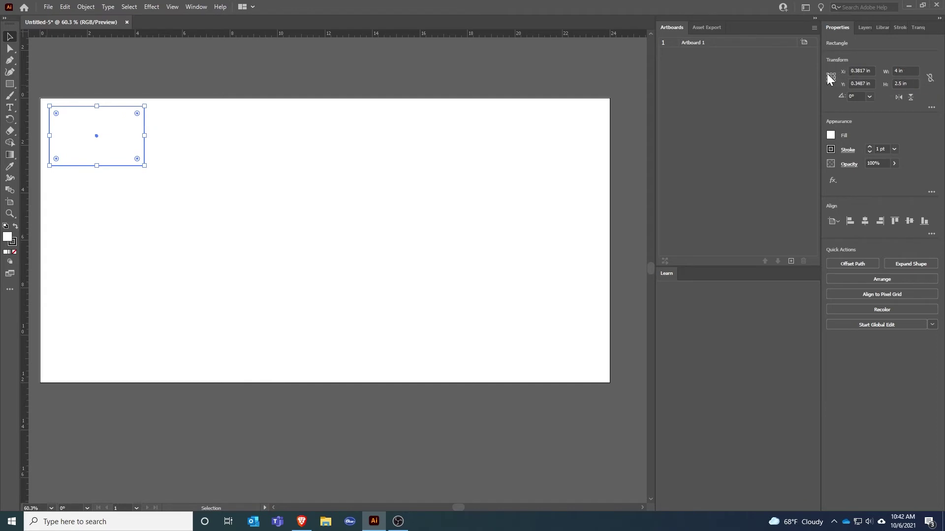
{"action": "left_click", "coordinate": [903, 71]}
{"action": "type", "text": "3.5in"}
{"action": "key", "text": "Return"}
{"action": "left_click", "coordinate": [189, 195]}
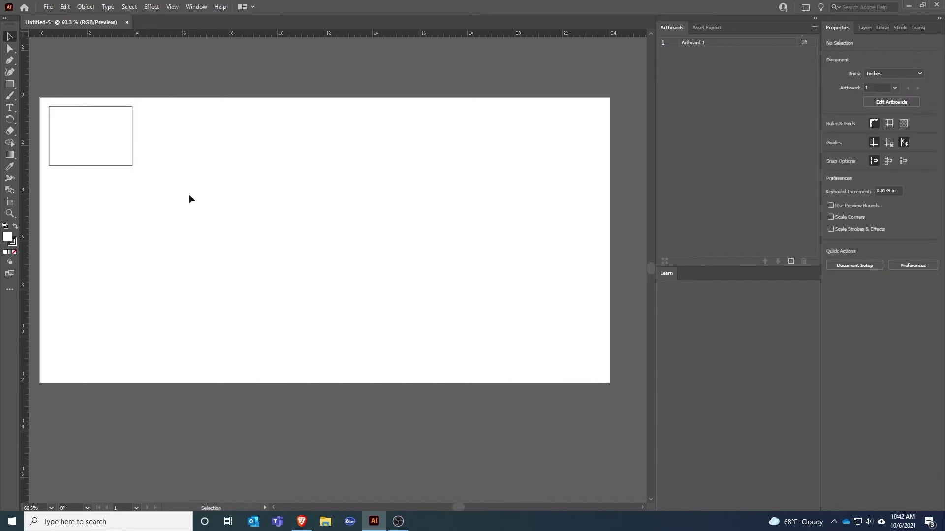
Step: Drag a Live Corners widget to round all four corners to R 0.35 in, leaving the rectangle selected
{"action": "left_click", "coordinate": [133, 136]}
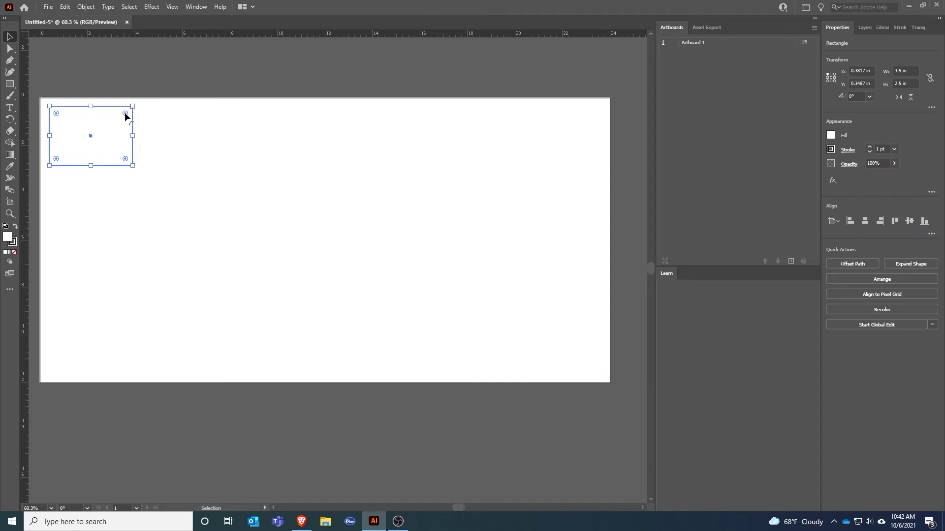
{"action": "left_click_drag", "start_coordinate": [125, 112], "coordinate": [123, 114]}
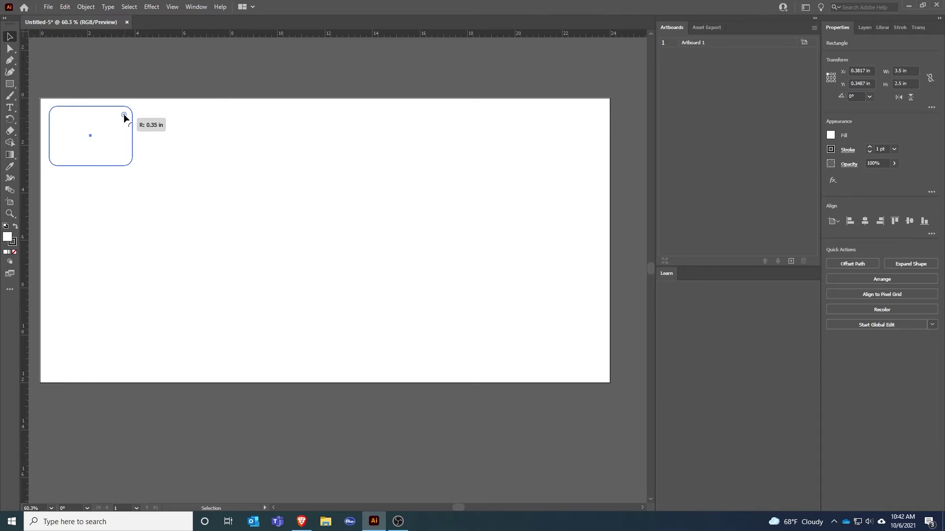
{"action": "left_click", "coordinate": [161, 152]}
{"action": "left_click", "coordinate": [133, 150]}
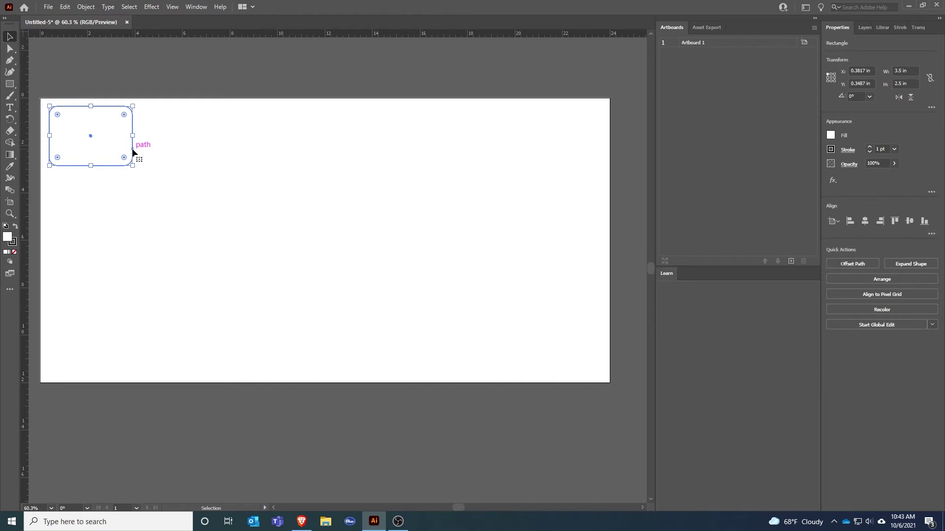
{"action": "left_click", "coordinate": [217, 172]}
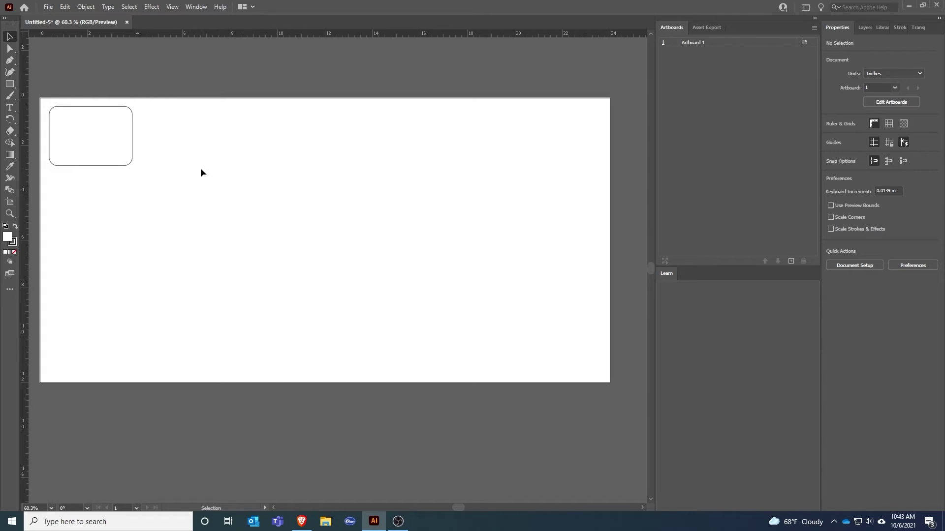
{"action": "left_click", "coordinate": [133, 149]}
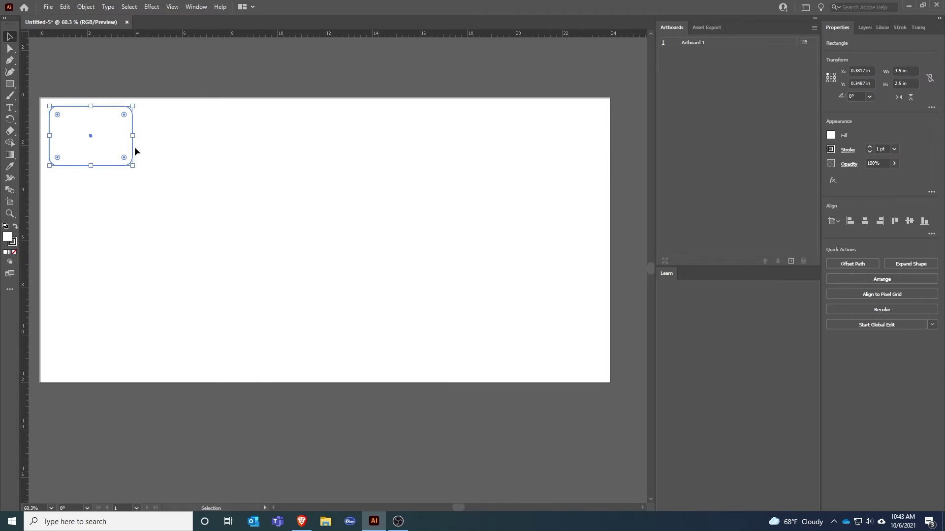
Step: Set the rounded rectangle's stroke colour to red
{"action": "left_click", "coordinate": [831, 149]}
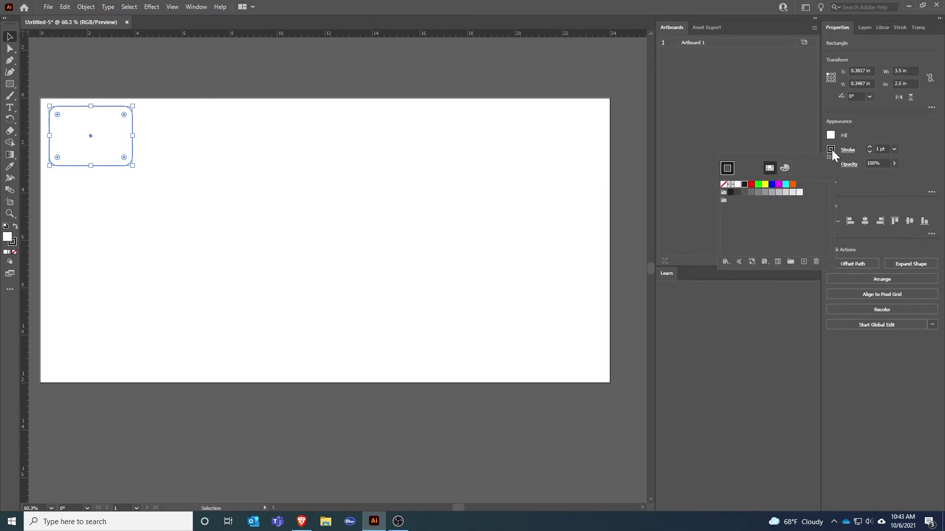
{"action": "left_click", "coordinate": [751, 184]}
{"action": "left_click", "coordinate": [415, 189]}
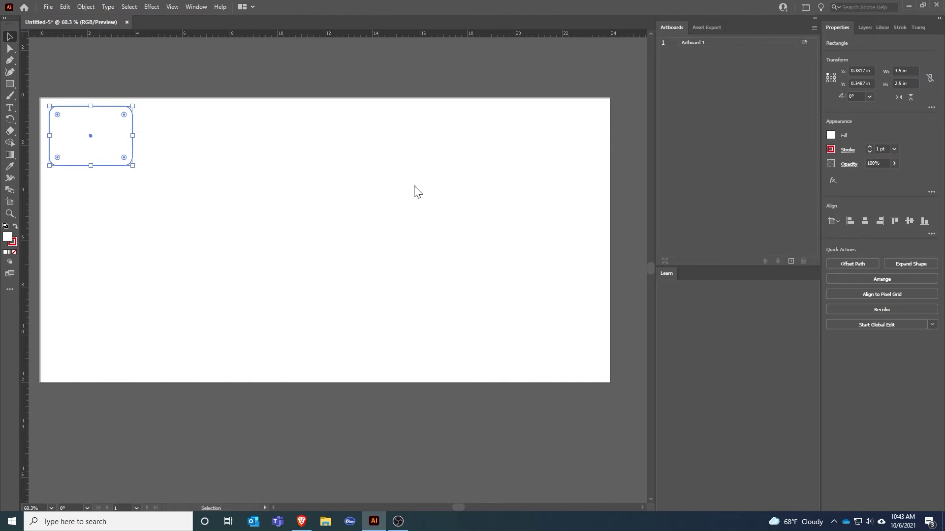
{"action": "left_click", "coordinate": [413, 184]}
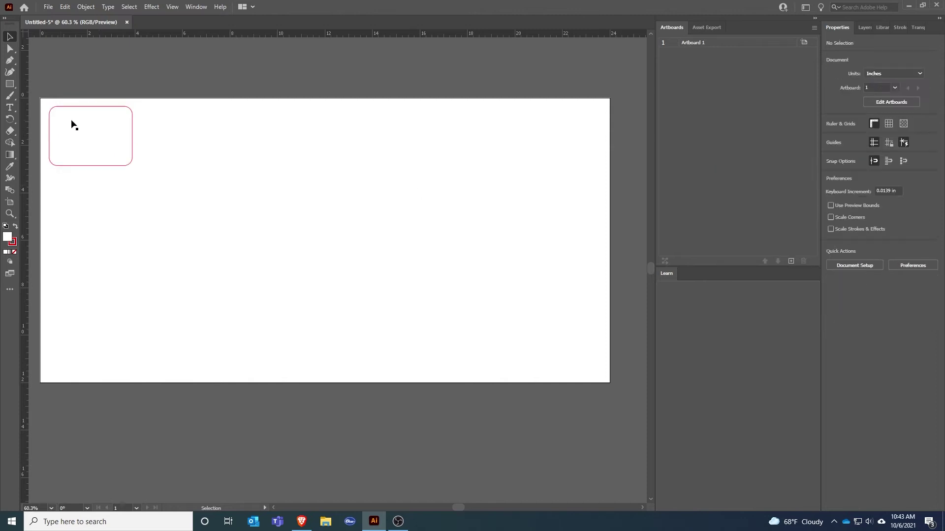
Step: Set the stroke weight to 0.01 pt, then thin it further to 0.001 pt
{"action": "left_click", "coordinate": [133, 144]}
{"action": "left_click", "coordinate": [882, 149]}
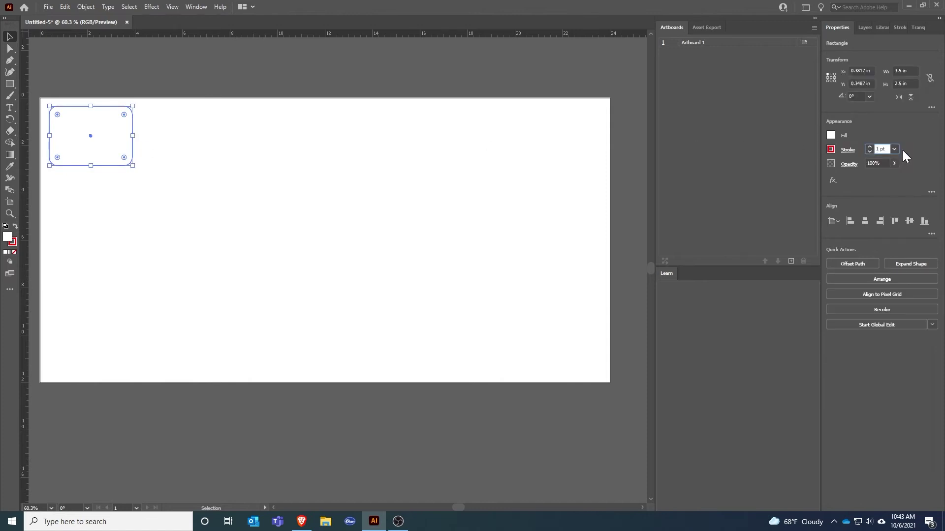
{"action": "type", "text": ".01"}
{"action": "key", "text": "Return"}
{"action": "left_click", "coordinate": [225, 212]}
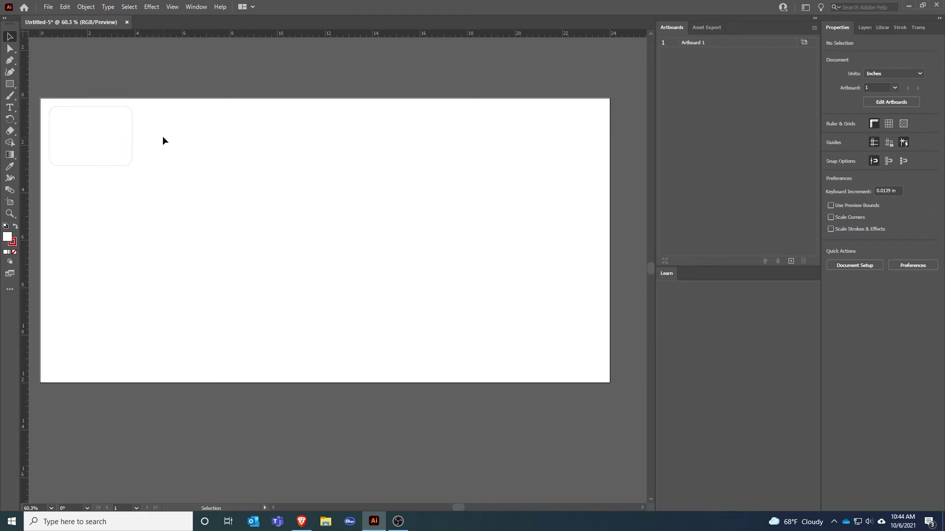
{"action": "left_click", "coordinate": [133, 135]}
{"action": "left_click", "coordinate": [880, 149]}
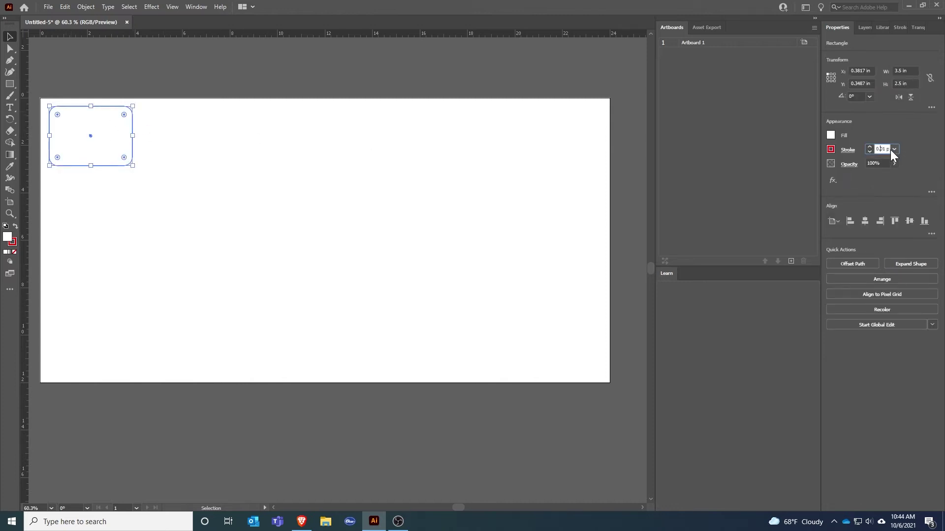
{"action": "type", "text": "0.001"}
{"action": "left_click", "coordinate": [326, 175]}
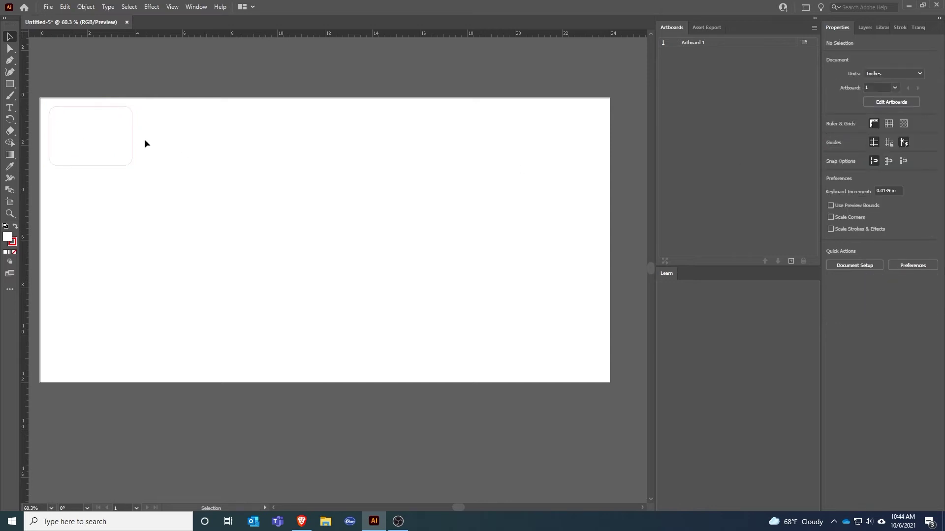
{"action": "left_click", "coordinate": [172, 7]}
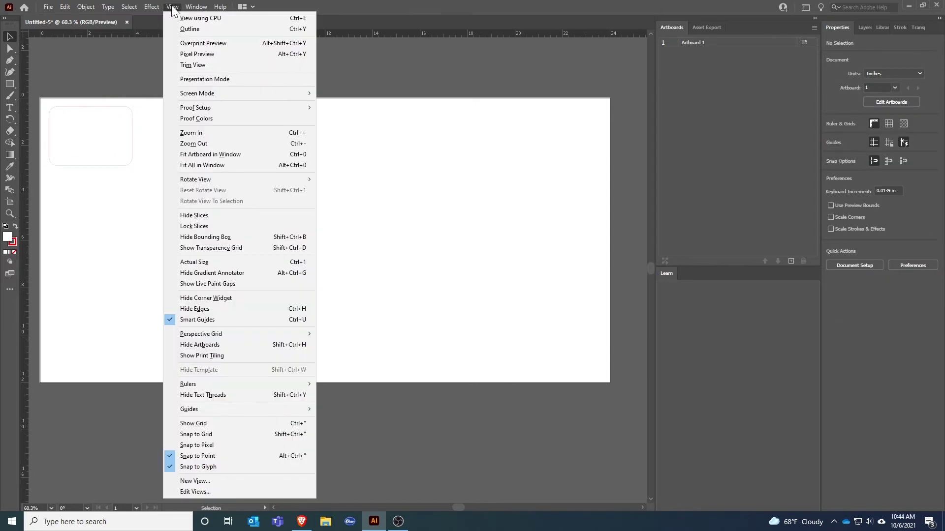
{"action": "left_click", "coordinate": [190, 19]}
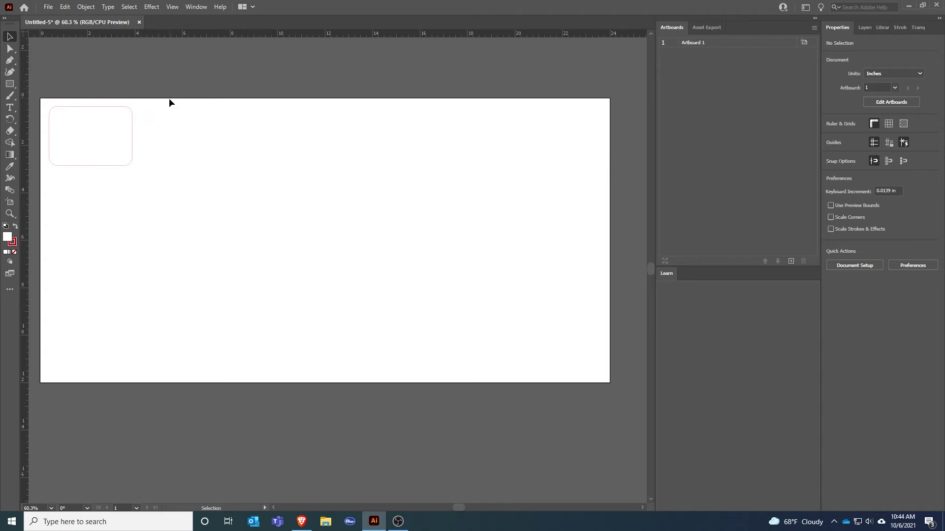
{"action": "left_click", "coordinate": [172, 8]}
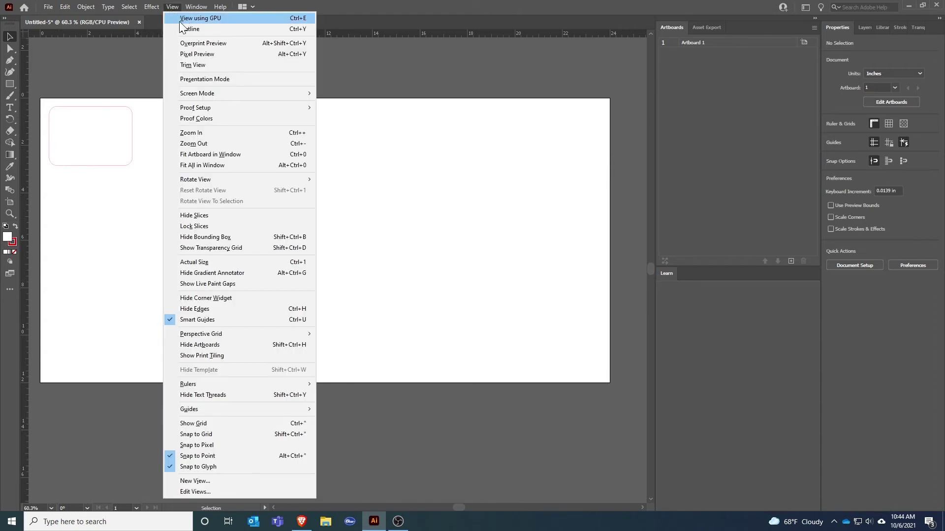
{"action": "left_click", "coordinate": [277, 157]}
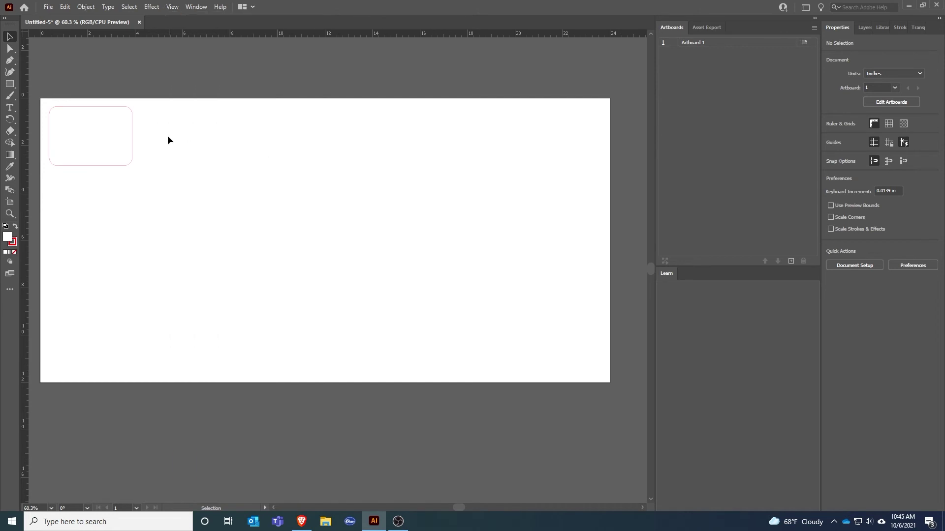
Step: Copy and paste the rounded rectangle at the artboard centre and give the copy a blue stroke
{"action": "left_click", "coordinate": [133, 137]}
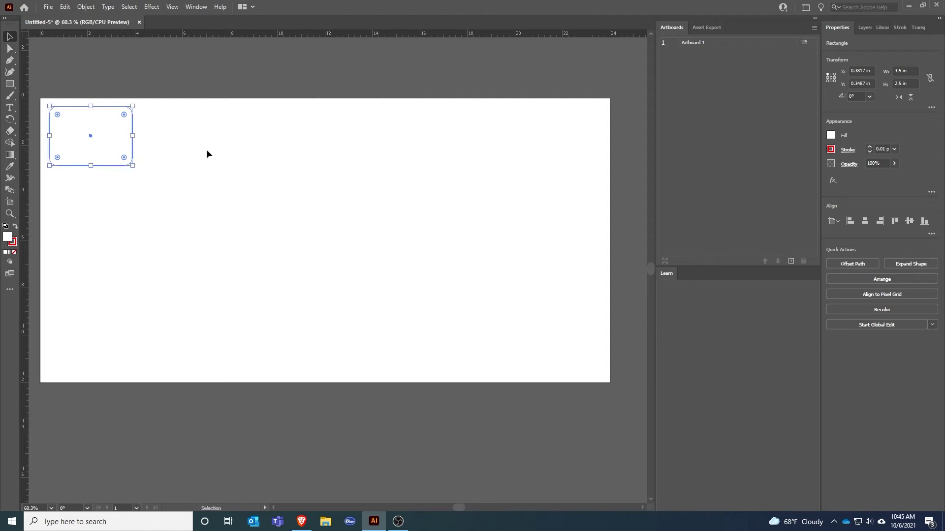
{"action": "key", "text": "a"}
{"action": "key", "text": "ctrl+c"}
{"action": "key", "text": "ctrl+v"}
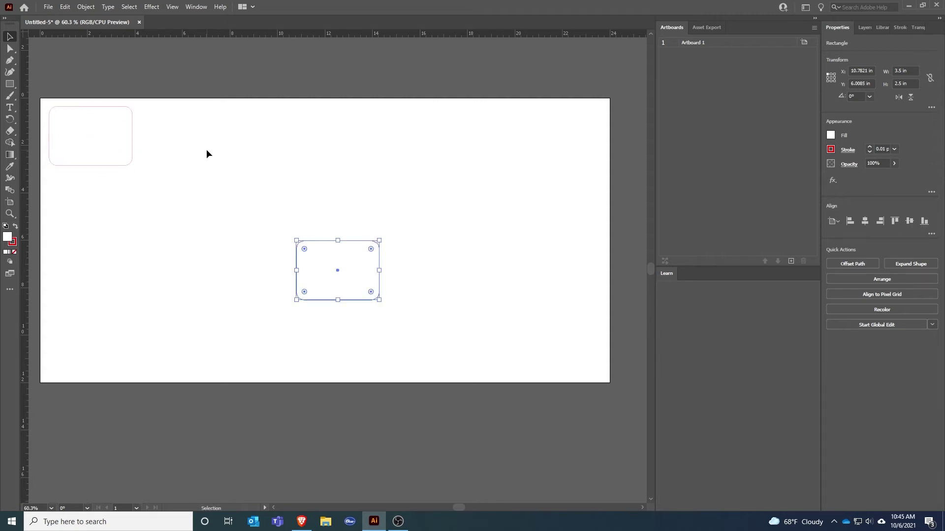
{"action": "left_click", "coordinate": [222, 167]}
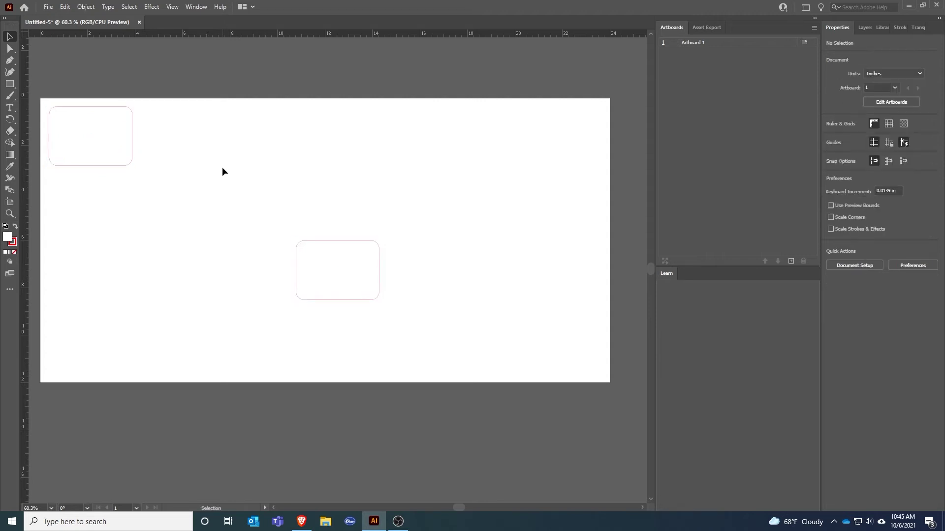
{"action": "left_click", "coordinate": [349, 242]}
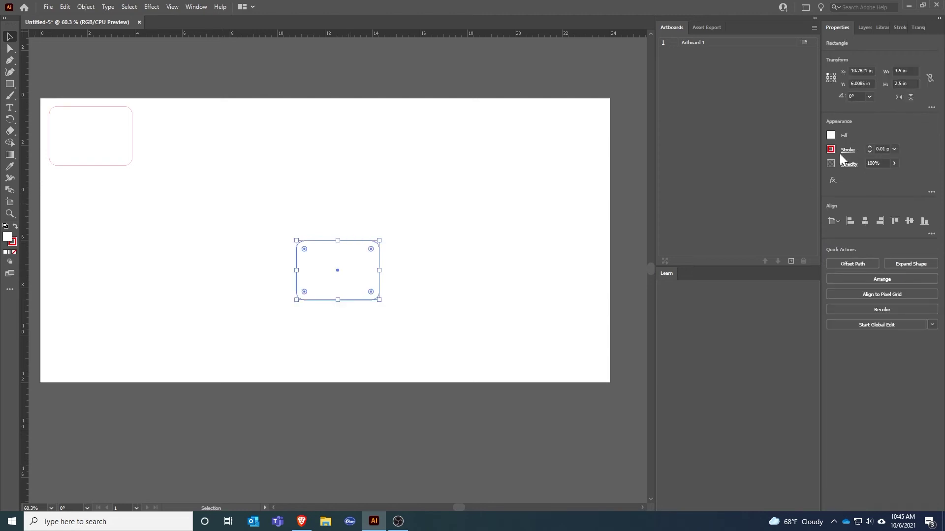
{"action": "left_click", "coordinate": [830, 149]}
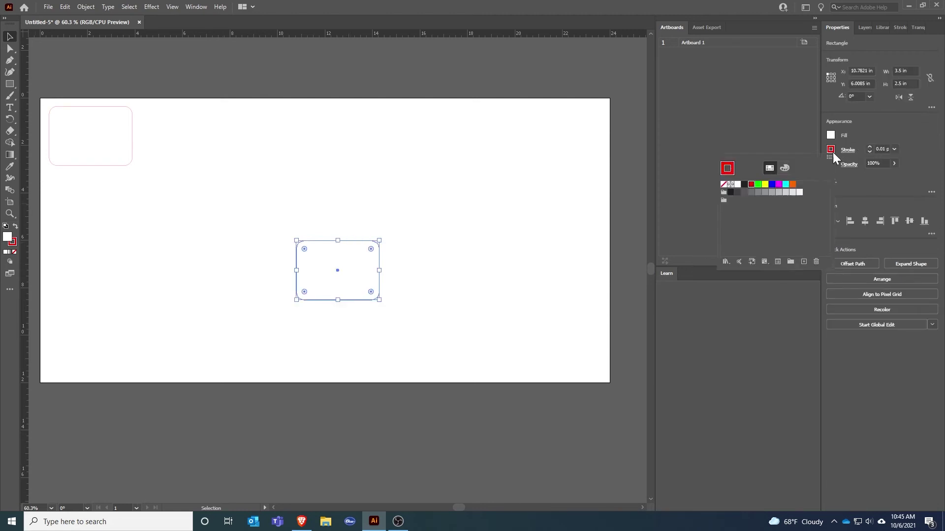
{"action": "left_click", "coordinate": [771, 185]}
{"action": "left_click", "coordinate": [465, 207]}
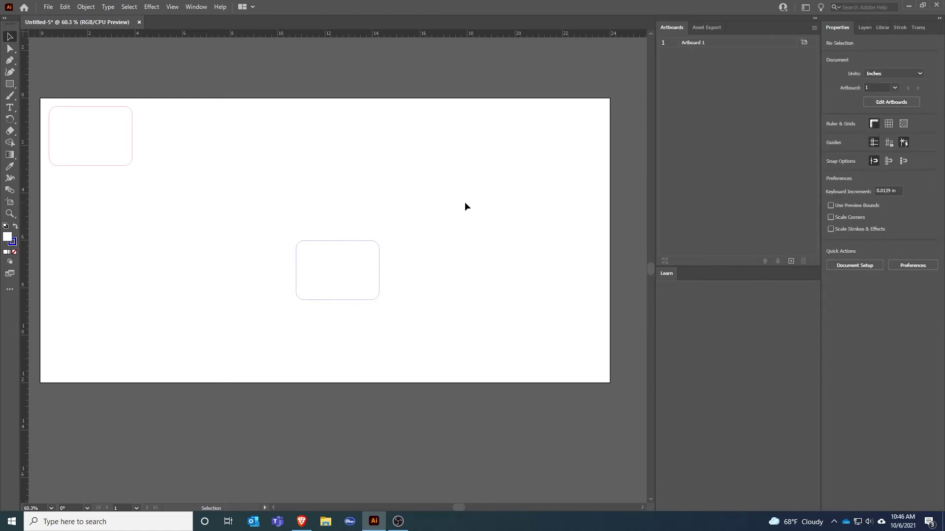
Step: Shrink the blue copy from its corner to about 2.95 × 2.11 in
{"action": "left_click", "coordinate": [332, 242]}
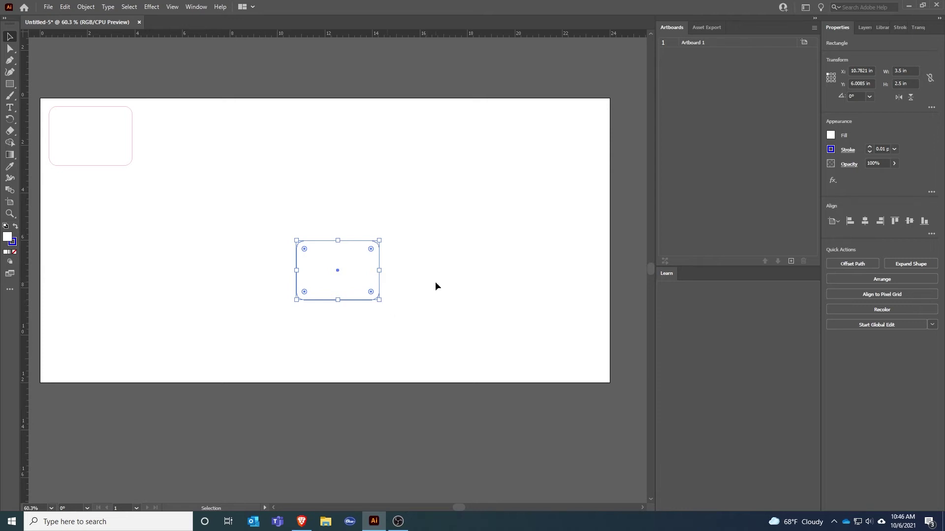
{"action": "mouse_move", "coordinate": [378, 299]}
{"action": "left_mouse_down"}
{"action": "mouse_move", "coordinate": [382, 279]}
{"action": "mouse_move", "coordinate": [348, 286]}
{"action": "mouse_move", "coordinate": [362, 303]}
{"action": "mouse_move", "coordinate": [371, 291]}
{"action": "mouse_move", "coordinate": [393, 314]}
{"action": "mouse_move", "coordinate": [366, 290]}
{"action": "left_mouse_up"}
{"action": "left_click", "coordinate": [385, 294]}
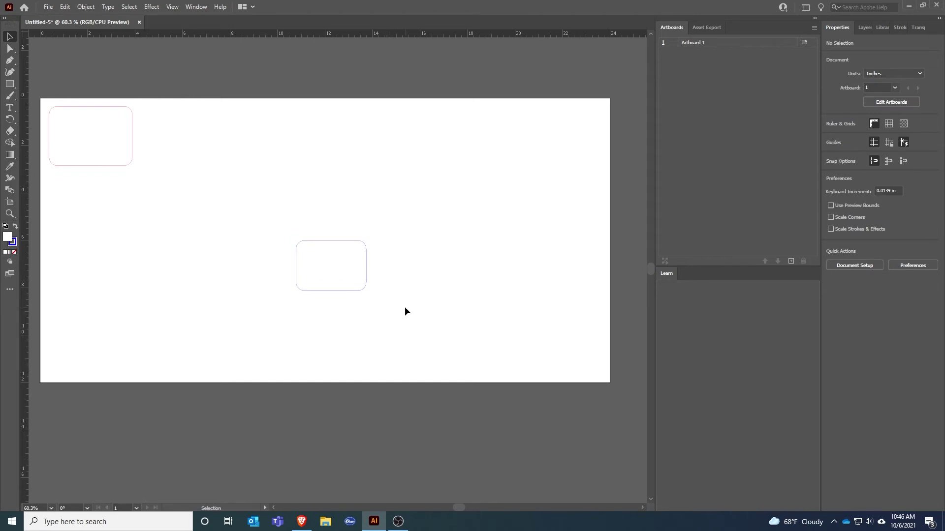
Step: Centre the blue rounded rectangle horizontally on the red one
{"action": "left_click_drag", "start_coordinate": [438, 336], "coordinate": [37, 84]}
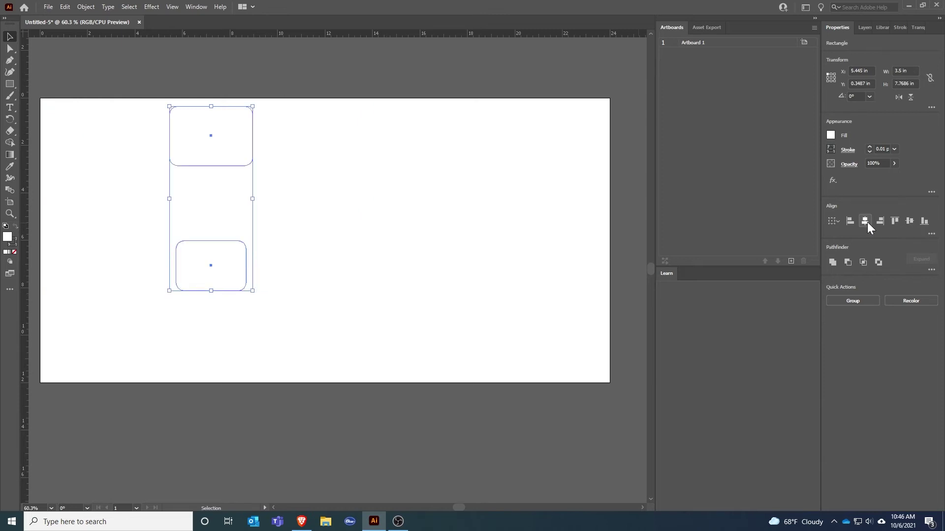
{"action": "left_click", "coordinate": [911, 222]}
{"action": "left_click", "coordinate": [258, 279]}
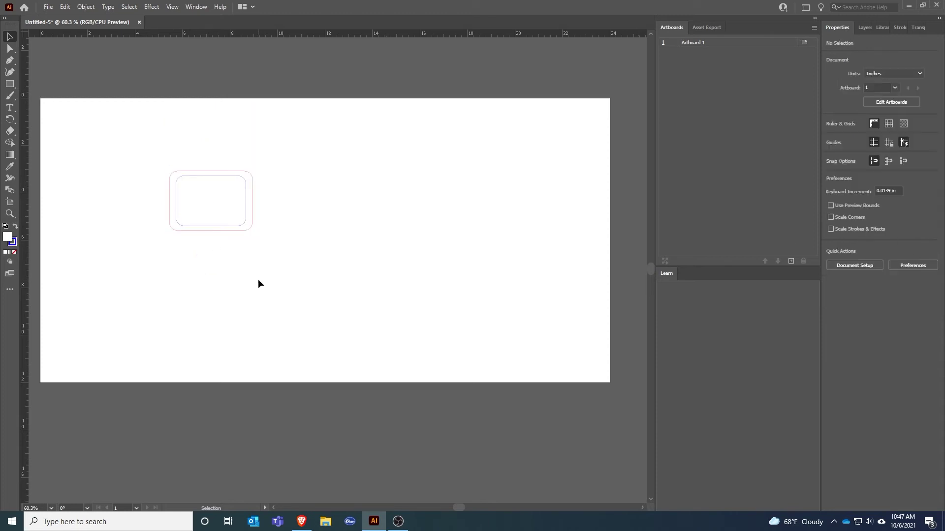
Step: Shrink the inner blue rectangle to 2.36 × 1.68 in, leaving an even border
{"action": "left_click", "coordinate": [244, 225]}
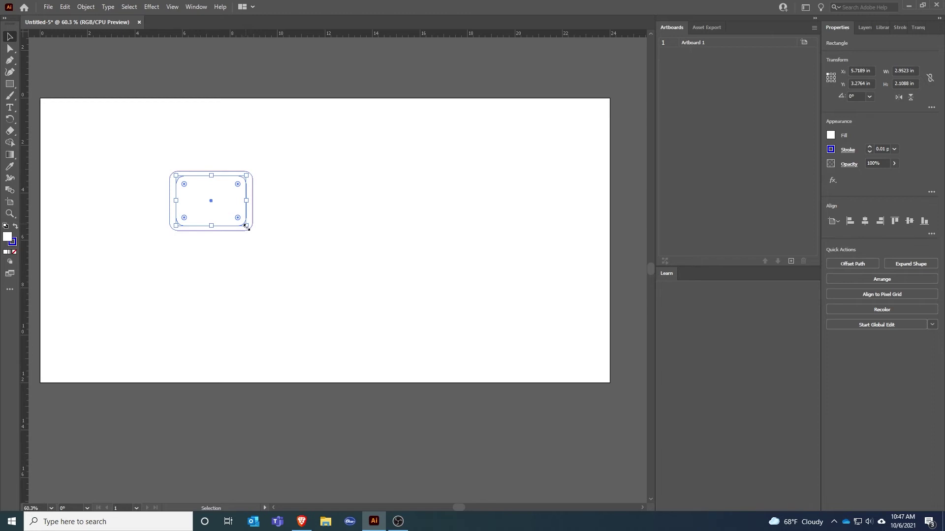
{"action": "mouse_move", "coordinate": [246, 226]}
{"action": "left_mouse_down"}
{"action": "mouse_move", "coordinate": [260, 236]}
{"action": "mouse_move", "coordinate": [233, 220]}
{"action": "left_mouse_up"}
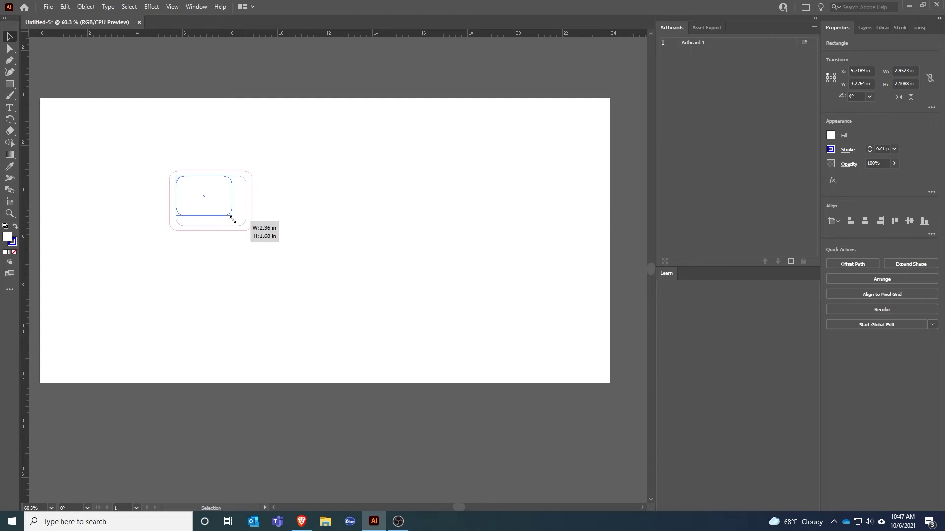
{"action": "left_click_drag", "start_coordinate": [233, 220], "coordinate": [257, 226]}
{"action": "left_click", "coordinate": [284, 265]}
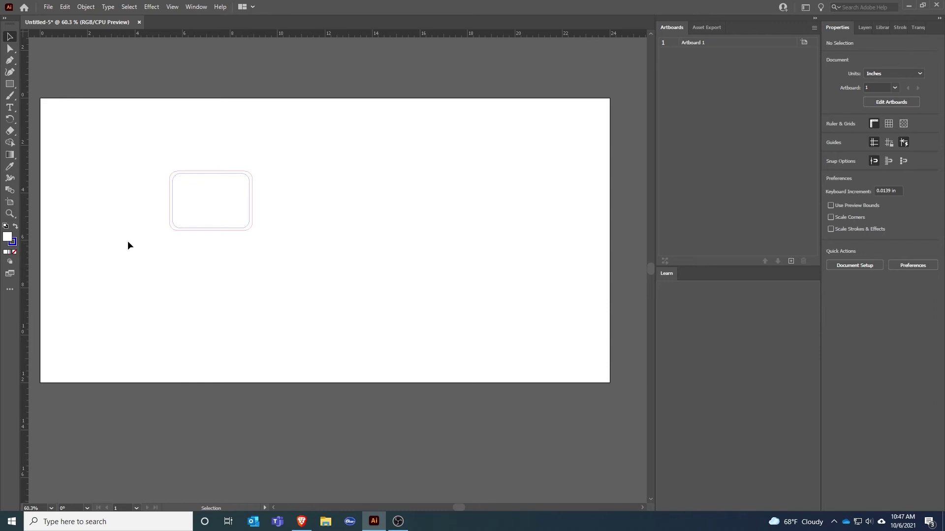
Step: Draw a 0.37 in circle with the Ellipse tool near the artboard's top-left
{"action": "left_click", "coordinate": [9, 85]}
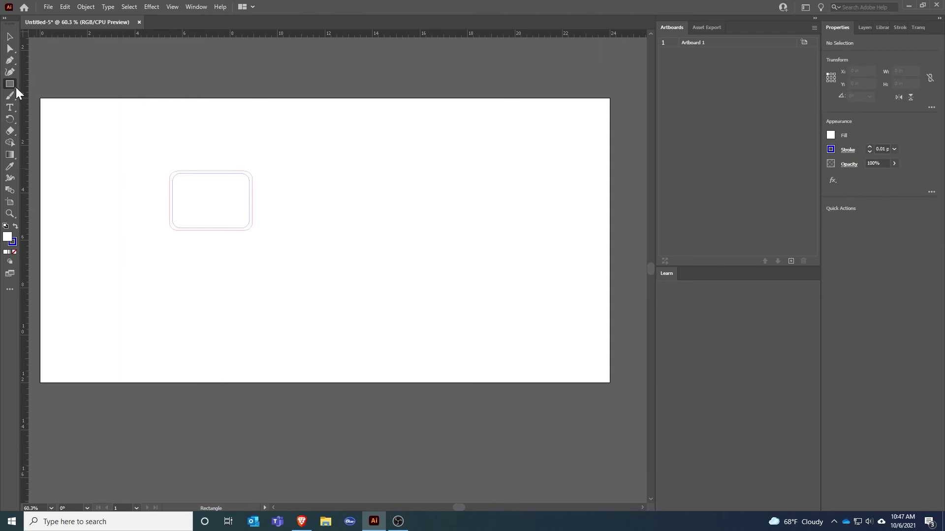
{"action": "right_click", "coordinate": [16, 87]}
{"action": "left_click", "coordinate": [28, 96]}
{"action": "mouse_move", "coordinate": [100, 126]}
{"action": "left_mouse_down"}
{"action": "mouse_move", "coordinate": [129, 137]}
{"action": "mouse_move", "coordinate": [119, 143]}
{"action": "mouse_move", "coordinate": [110, 134]}
{"action": "left_mouse_up"}
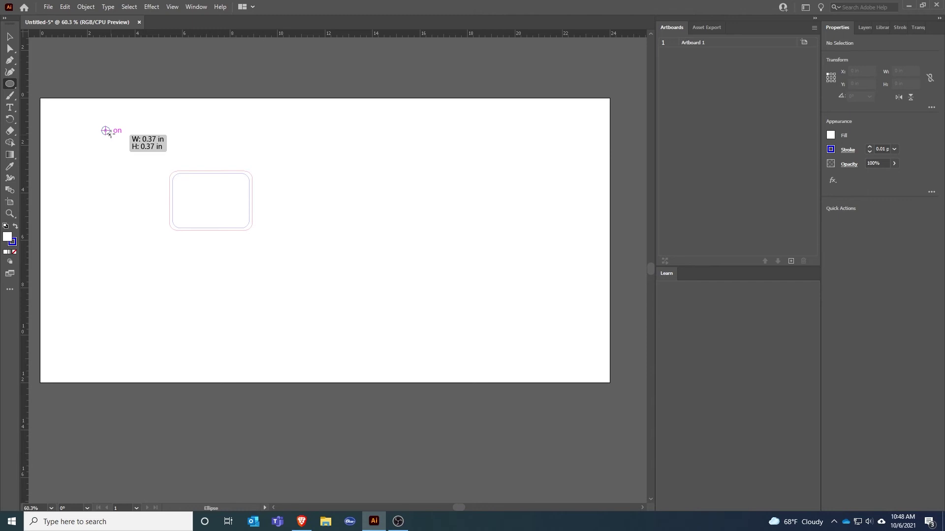
{"action": "left_click_drag", "start_coordinate": [109, 135], "coordinate": [109, 134]}
Step: Reselect the small circle and bring up its Stroke colour swatches
{"action": "left_click", "coordinate": [10, 36]}
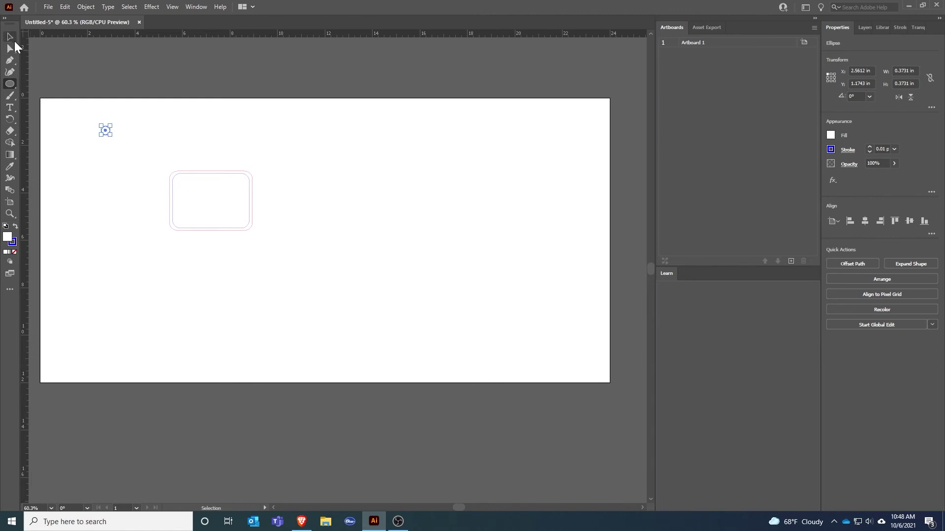
{"action": "left_click", "coordinate": [168, 164]}
{"action": "left_click", "coordinate": [93, 137]}
{"action": "left_click", "coordinate": [105, 131]}
{"action": "left_click", "coordinate": [831, 152]}
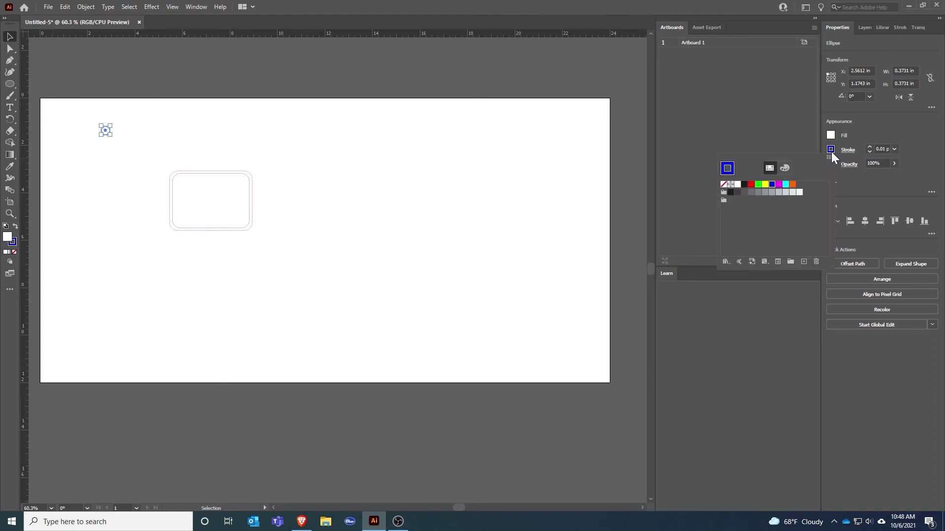
Step: Give the circle a red outline, then try a vertical alignment with the rectangles and undo it
{"action": "left_click", "coordinate": [751, 185]}
{"action": "left_click", "coordinate": [184, 155]}
{"action": "left_click", "coordinate": [104, 130]}
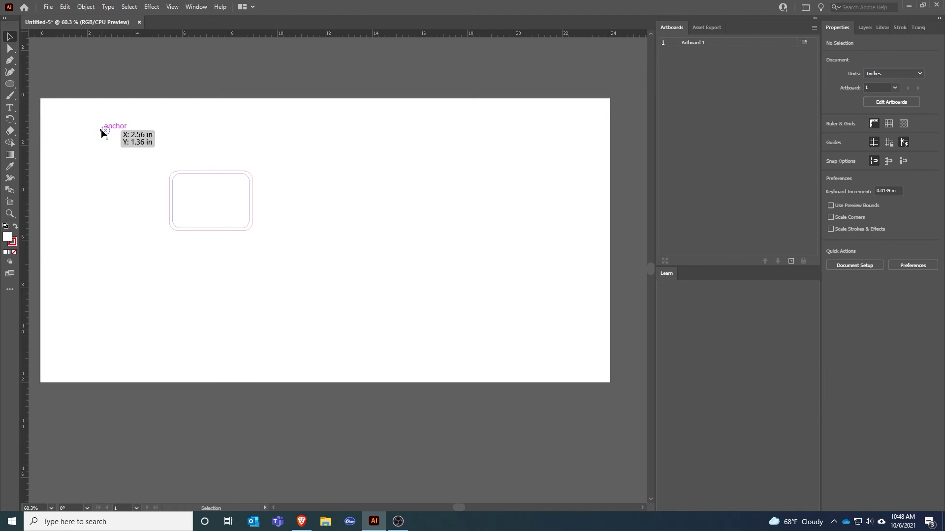
{"action": "left_click", "coordinate": [200, 180], "text": "shift"}
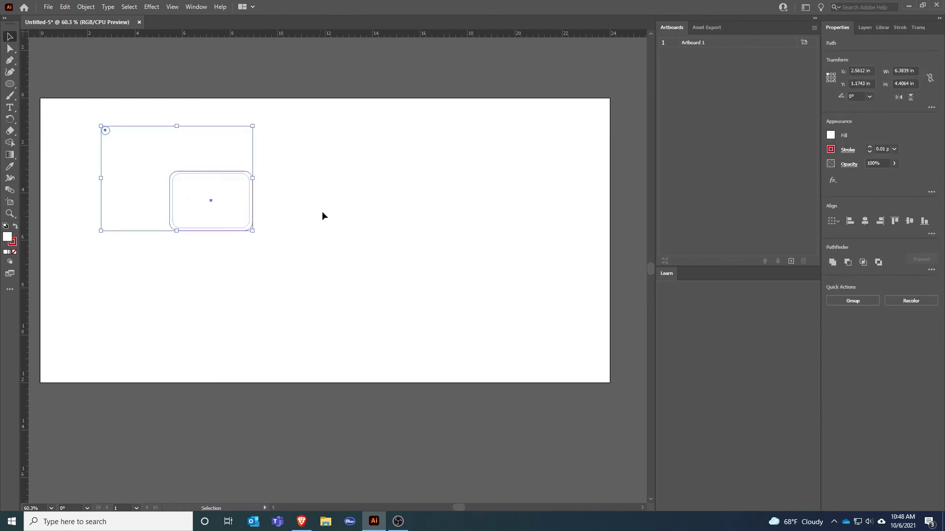
{"action": "left_click", "coordinate": [908, 221]}
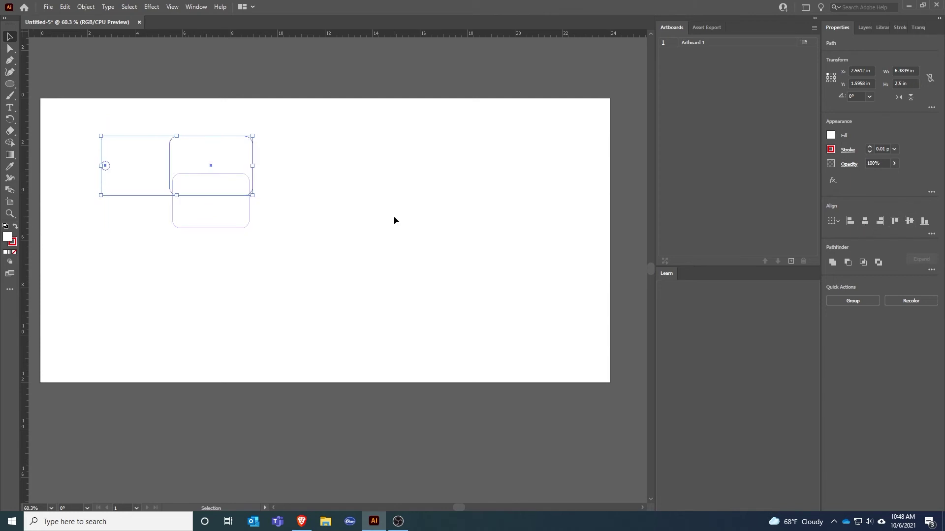
{"action": "left_click", "coordinate": [394, 216]}
{"action": "left_click", "coordinate": [69, 10]}
{"action": "left_click", "coordinate": [73, 15]}
Step: Group the two nested rounded rectangles and reposition the group on the artboard
{"action": "left_click", "coordinate": [277, 170]}
{"action": "left_click_drag", "start_coordinate": [149, 163], "coordinate": [305, 311]}
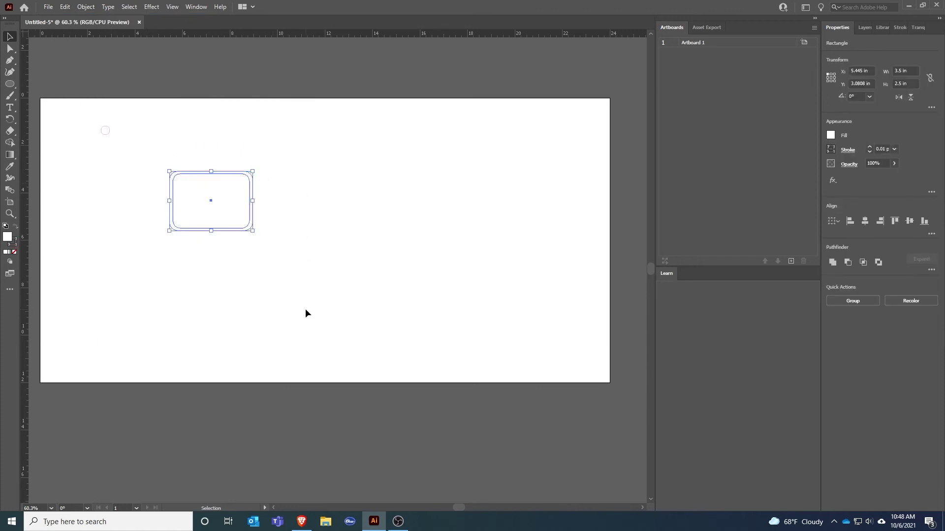
{"action": "left_click", "coordinate": [86, 7]}
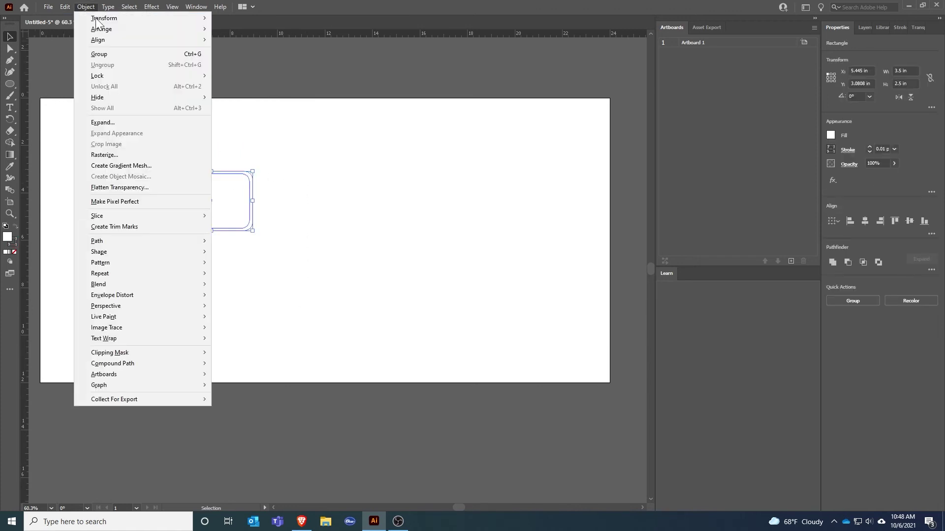
{"action": "left_click", "coordinate": [96, 52]}
{"action": "left_click", "coordinate": [289, 175]}
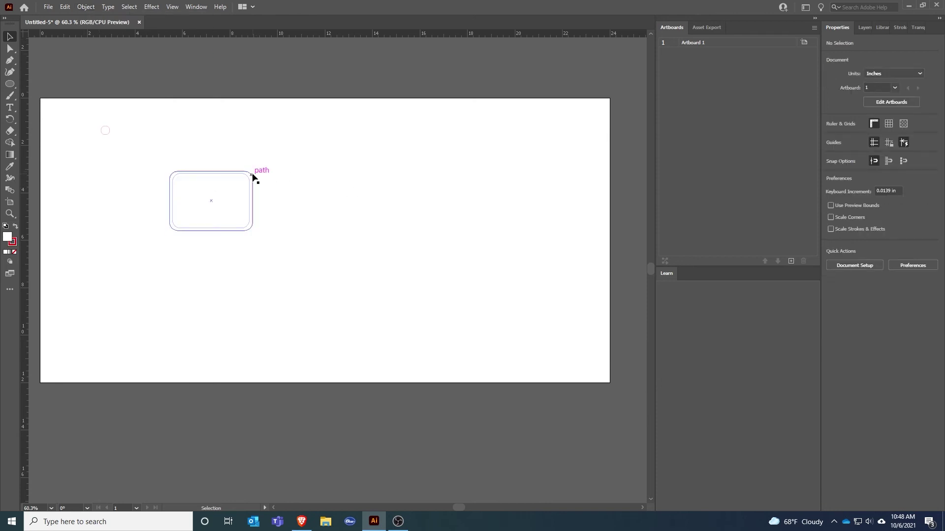
{"action": "left_click_drag", "start_coordinate": [253, 172], "coordinate": [276, 124]}
{"action": "left_click", "coordinate": [322, 204]}
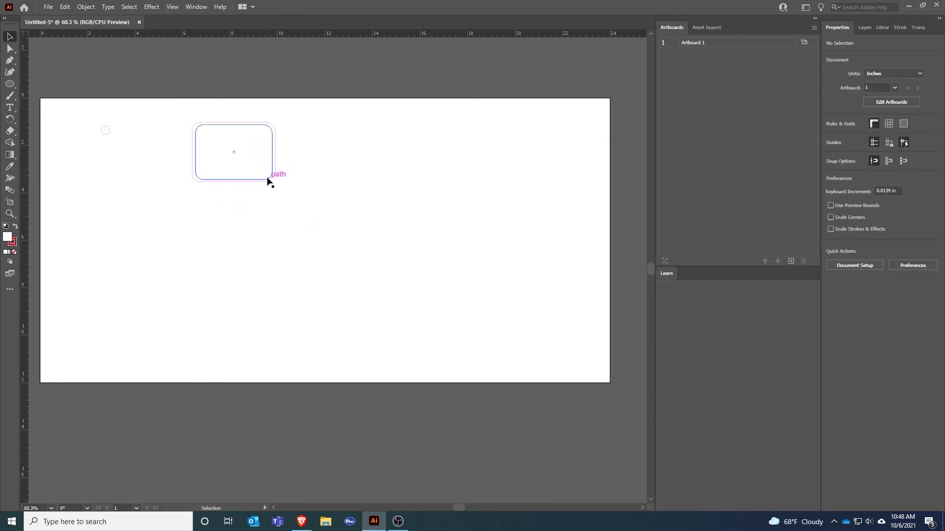
{"action": "left_click", "coordinate": [264, 181]}
{"action": "left_click_drag", "start_coordinate": [262, 181], "coordinate": [255, 230]}
{"action": "left_click", "coordinate": [284, 268]}
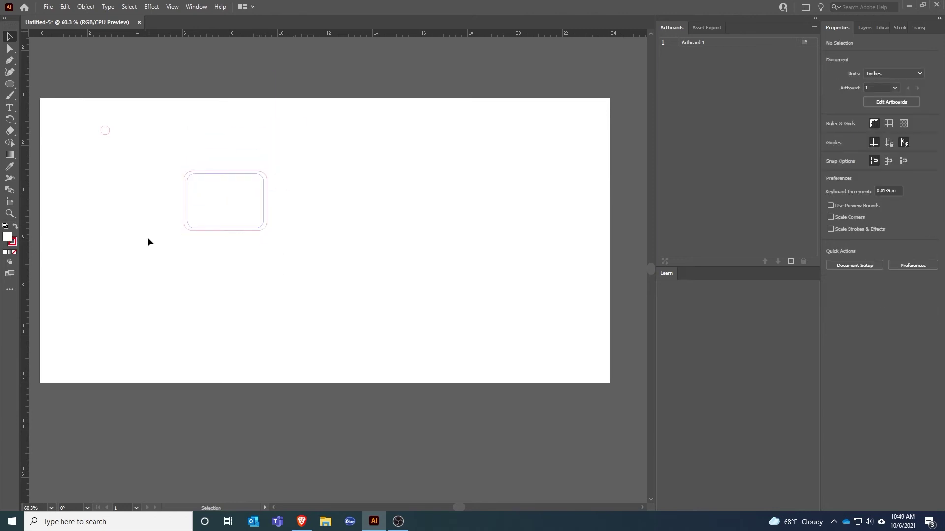
Step: Align the hole circle to the tag group's vertical centre and its left edge
{"action": "key", "text": "ctrl+a"}
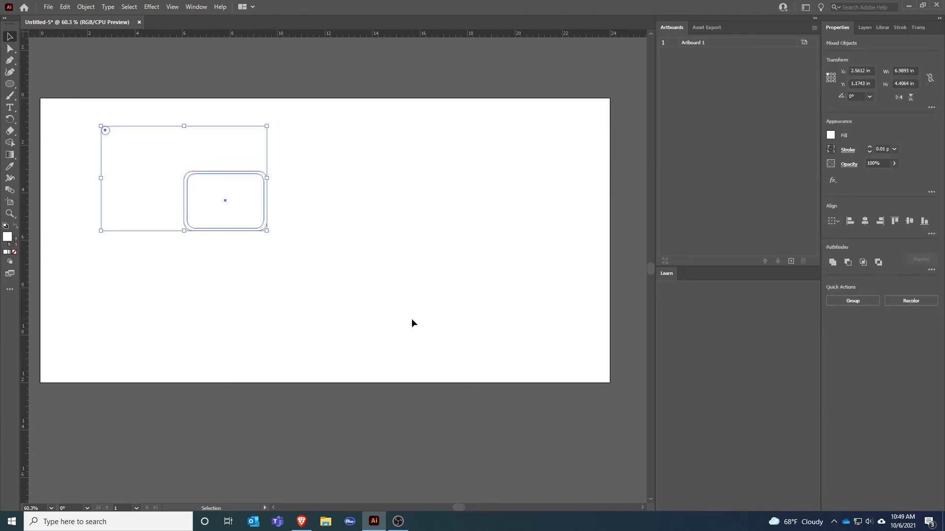
{"action": "left_click", "coordinate": [909, 222]}
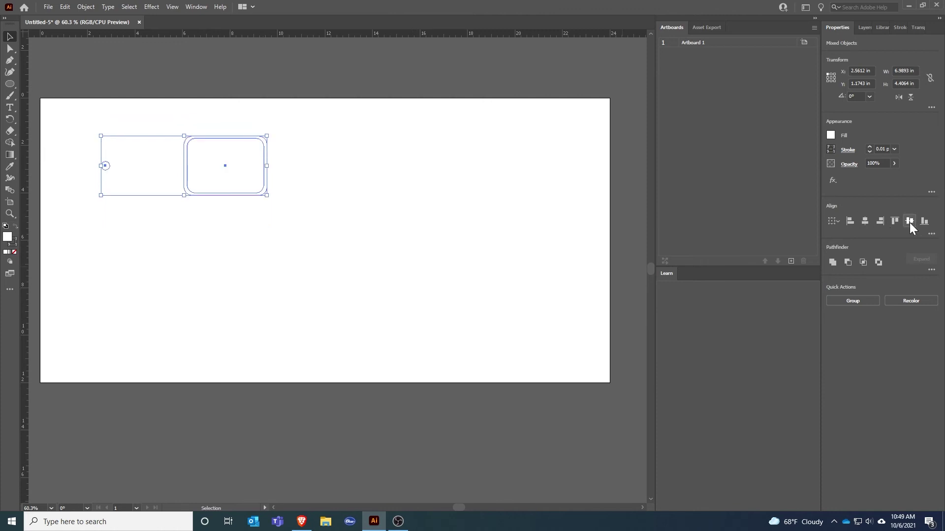
{"action": "left_click", "coordinate": [200, 243]}
{"action": "left_click_drag", "start_coordinate": [67, 110], "coordinate": [383, 237]}
{"action": "left_click", "coordinate": [860, 221]}
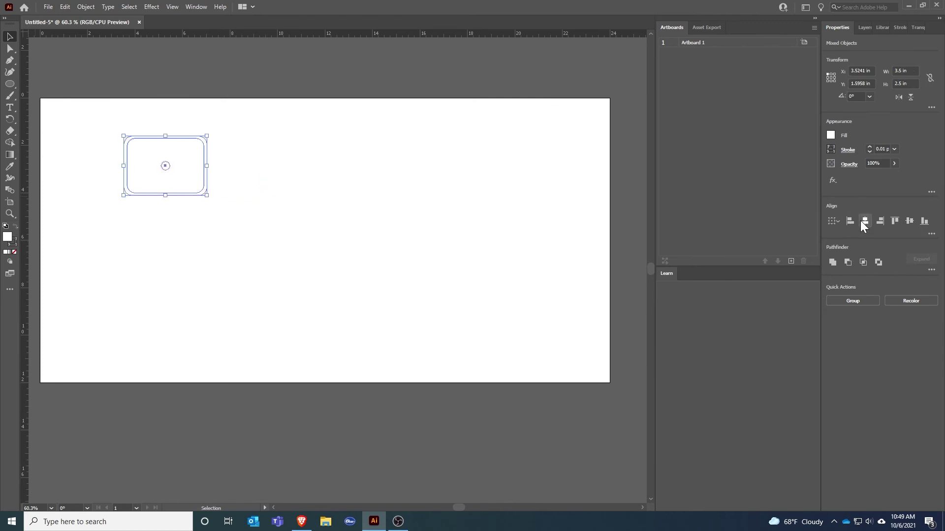
{"action": "left_click", "coordinate": [853, 219]}
{"action": "left_click", "coordinate": [93, 165]}
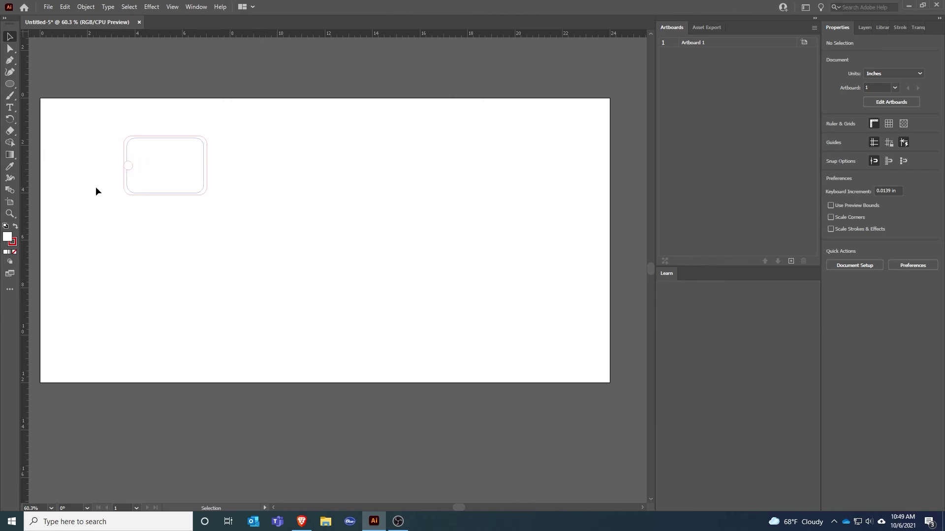
Step: Nudge the hole circle one step right so it sits just inside the tag
{"action": "left_click", "coordinate": [127, 167]}
{"action": "left_click", "coordinate": [90, 180]}
{"action": "left_click", "coordinate": [129, 166]}
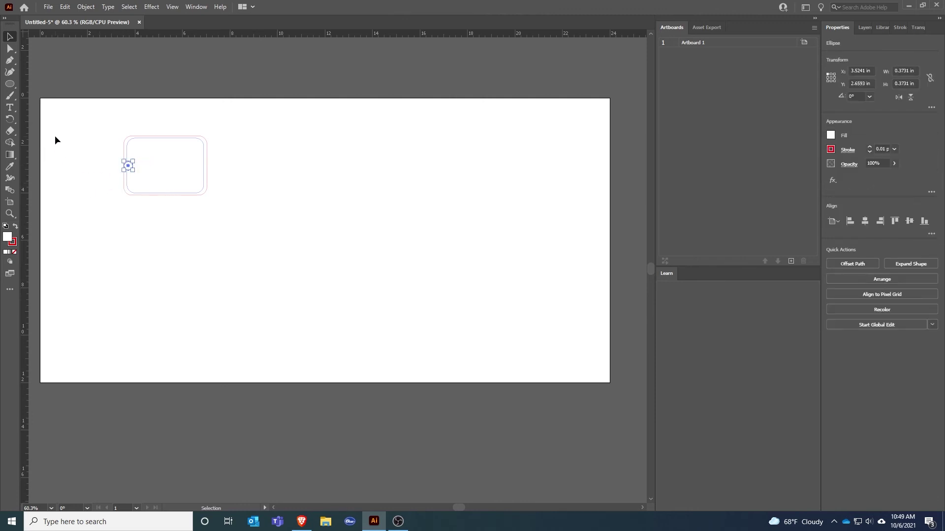
{"action": "key", "text": "Right"}
{"action": "key", "text": "Right"}
{"action": "key", "text": "Right"}
{"action": "key", "text": "Right"}
{"action": "left_click", "coordinate": [74, 196]}
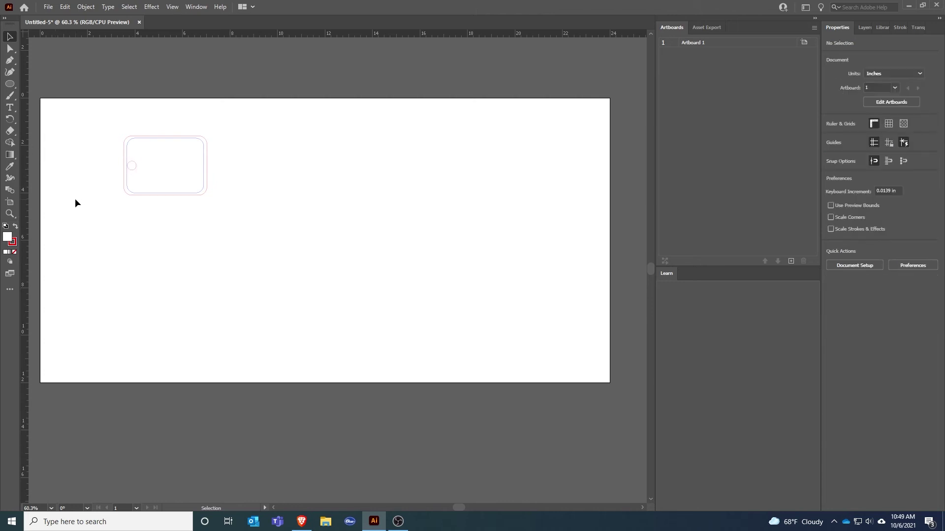
Step: Zoom in and drag a Type-tool area box inside the tag, filled with Lorem ipsum placeholder
{"action": "scroll", "coordinate": [133, 166], "scroll_direction": "up", "scroll_amount": 2}
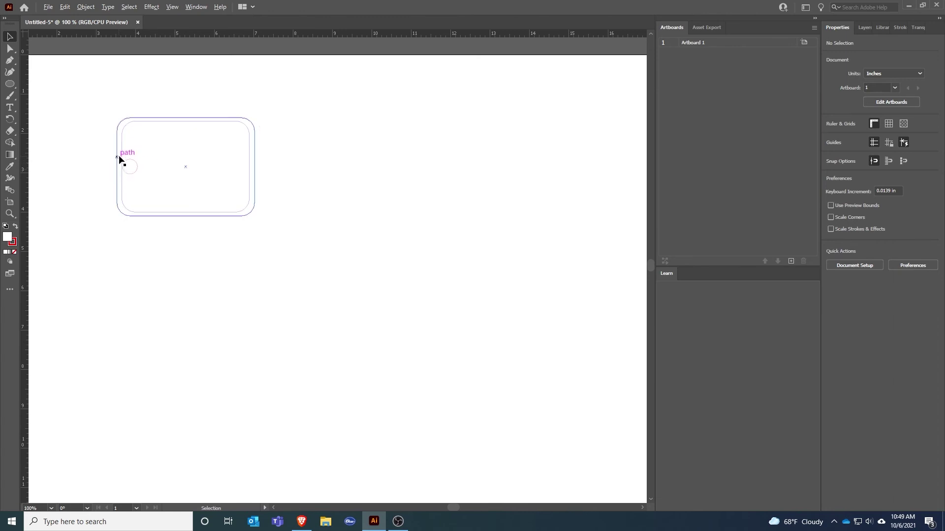
{"action": "scroll", "coordinate": [93, 131], "scroll_direction": "up", "scroll_amount": 1}
{"action": "scroll", "coordinate": [91, 151], "scroll_direction": "up", "scroll_amount": 1}
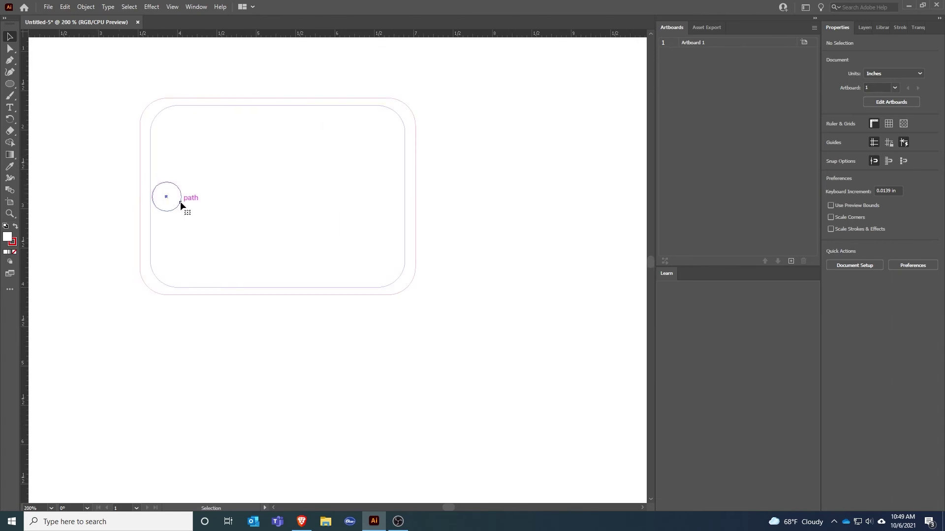
{"action": "left_click", "coordinate": [175, 205]}
{"action": "left_click", "coordinate": [81, 168]}
{"action": "left_click", "coordinate": [9, 107]}
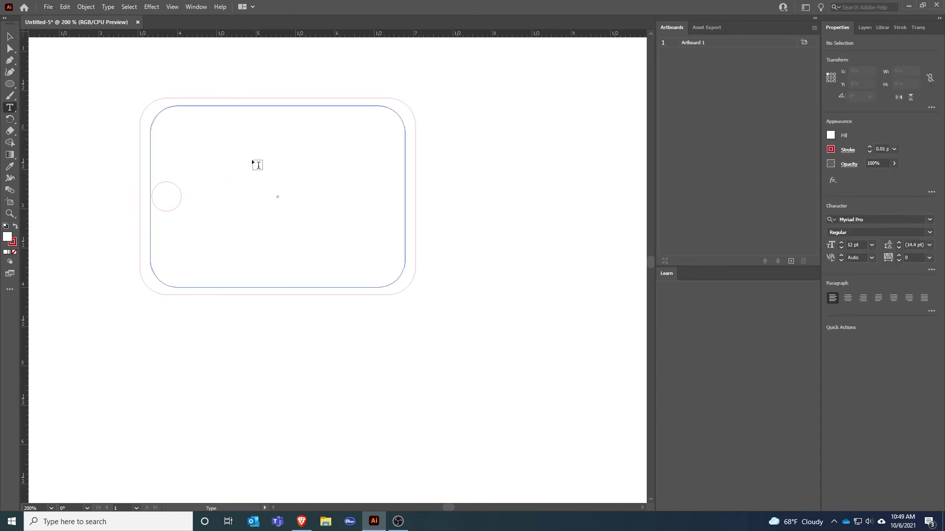
{"action": "left_click_drag", "start_coordinate": [218, 133], "coordinate": [353, 228]}
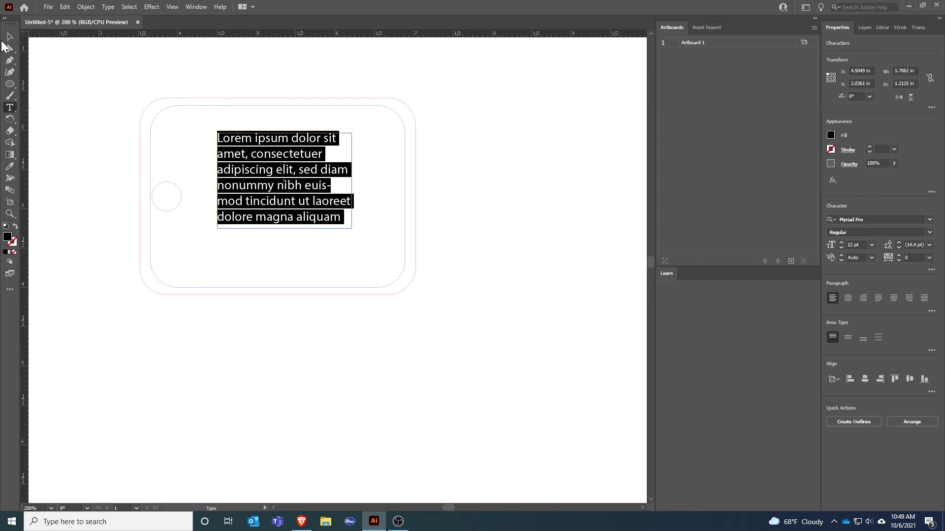
Step: Undo the placeholder box and type a single text line reading 'Alex's Luggage'
{"action": "left_click", "coordinate": [64, 7]}
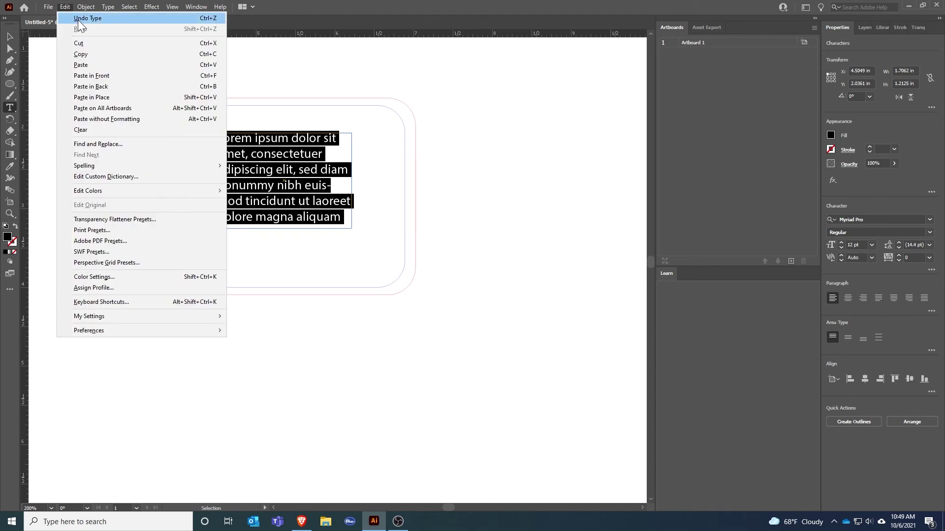
{"action": "left_click", "coordinate": [79, 19]}
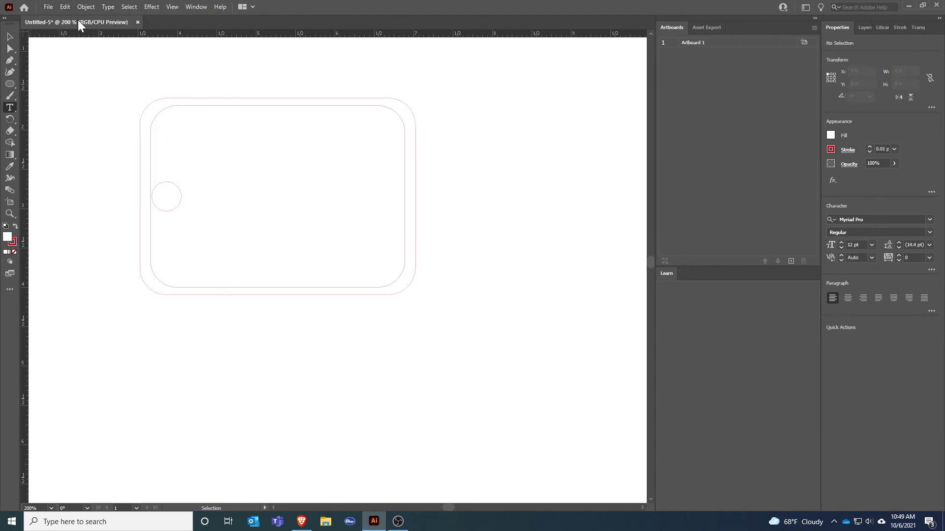
{"action": "left_click", "coordinate": [231, 180]}
{"action": "type", "text": "A"}
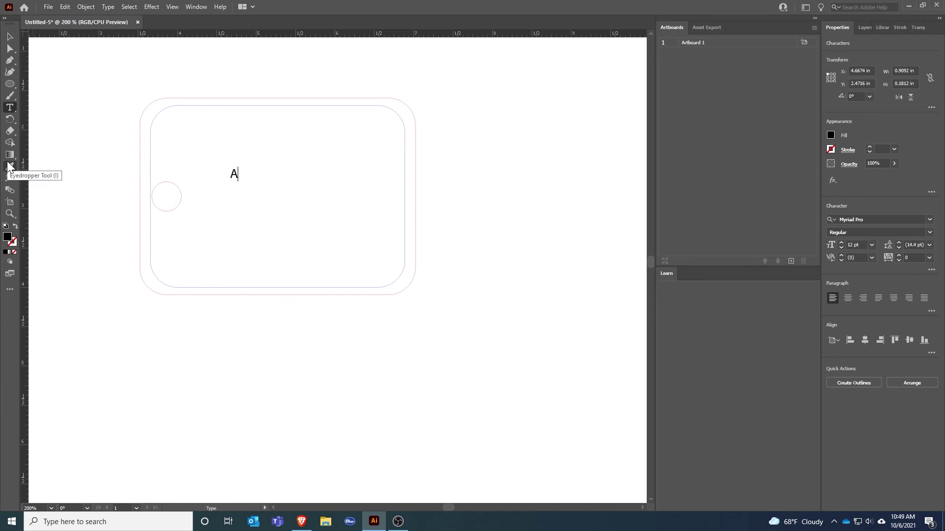
{"action": "type", "text": "lex's Luggate"}
{"action": "key", "text": "BackSpace"}
{"action": "key", "text": "BackSpace"}
{"action": "type", "text": "ge"}
Step: Scale the 'Alex's Luggage' text up to about 24 pt
{"action": "left_click", "coordinate": [10, 37]}
{"action": "left_click", "coordinate": [58, 78]}
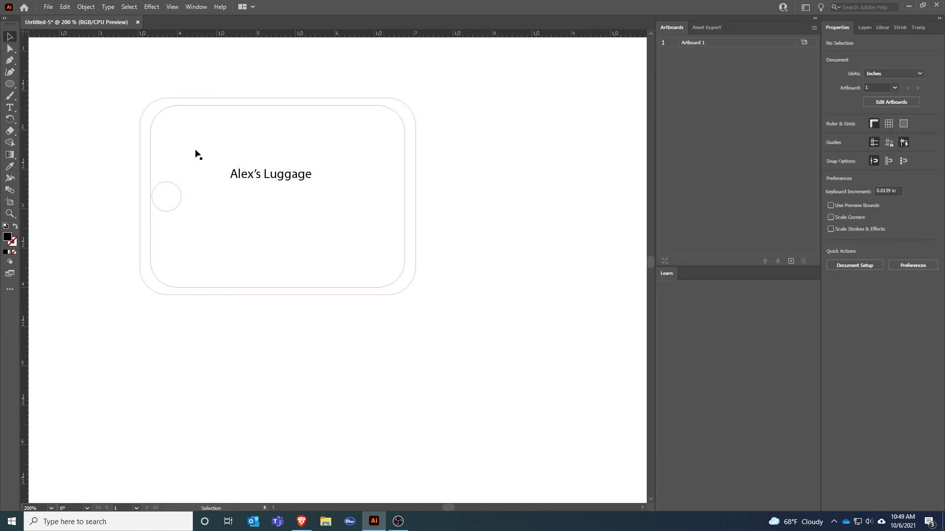
{"action": "left_click", "coordinate": [267, 182]}
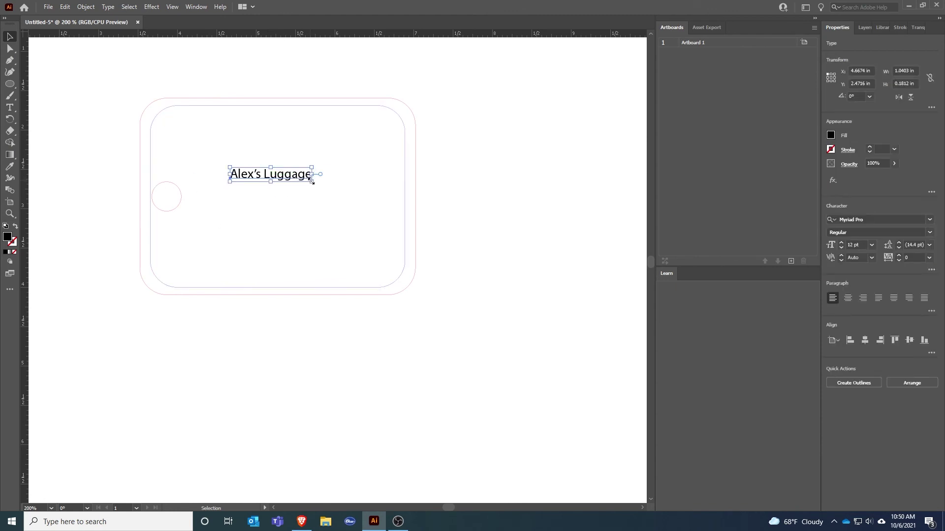
{"action": "left_click_drag", "start_coordinate": [311, 181], "coordinate": [397, 260]}
Step: Group the hole circle with the rounded tag outline
{"action": "left_click", "coordinate": [170, 183]}
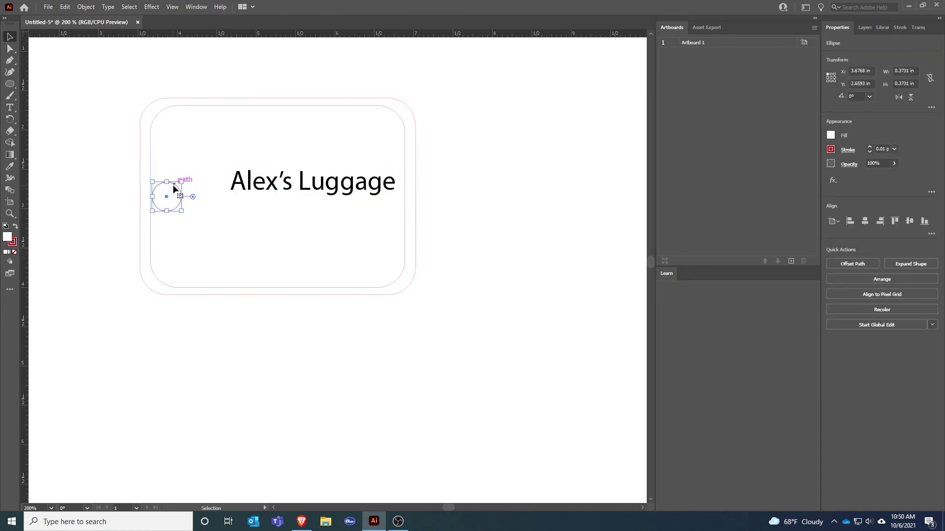
{"action": "left_click", "coordinate": [176, 106], "text": "shift"}
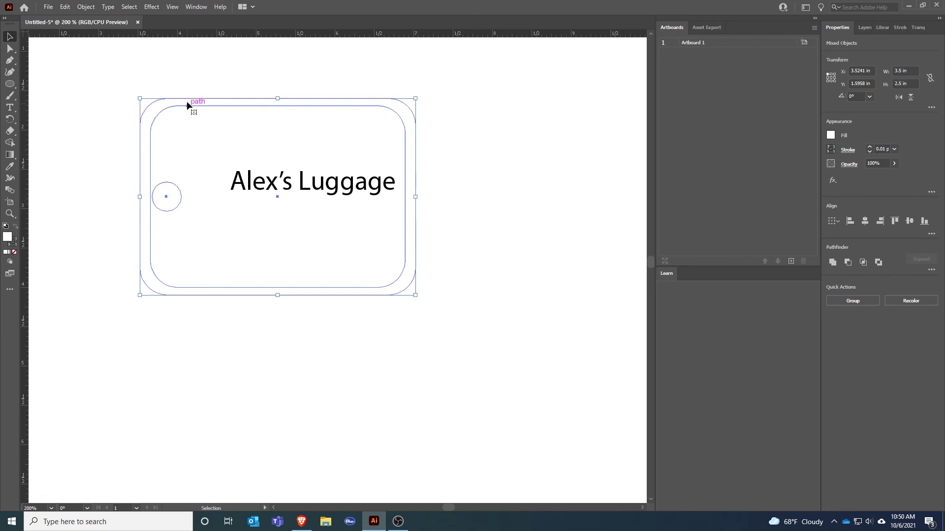
{"action": "left_click", "coordinate": [90, 8]}
{"action": "left_click", "coordinate": [107, 52]}
{"action": "left_click", "coordinate": [70, 112]}
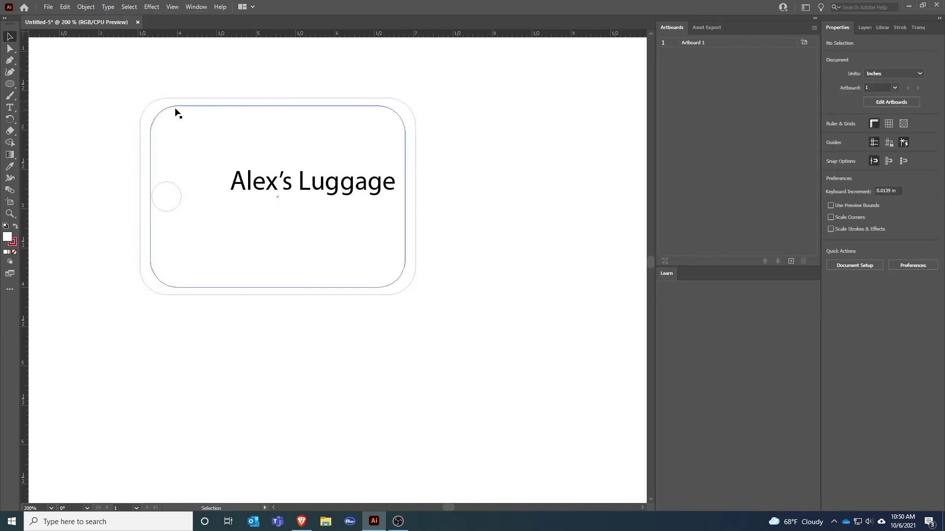
{"action": "left_click_drag", "start_coordinate": [177, 112], "coordinate": [96, 68]}
{"action": "left_click", "coordinate": [190, 302]}
Step: Move the 'Alex's Luggage' text inside the tag beside the hole
{"action": "scroll", "coordinate": [192, 295], "scroll_direction": "down", "scroll_amount": 1}
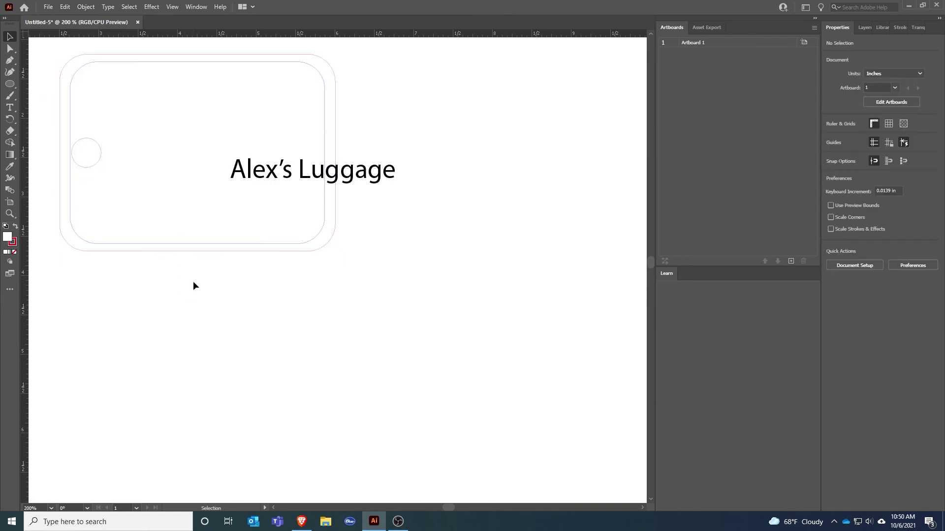
{"action": "scroll", "coordinate": [197, 272], "scroll_direction": "down", "scroll_amount": 2}
{"action": "left_click_drag", "start_coordinate": [285, 223], "coordinate": [188, 197]}
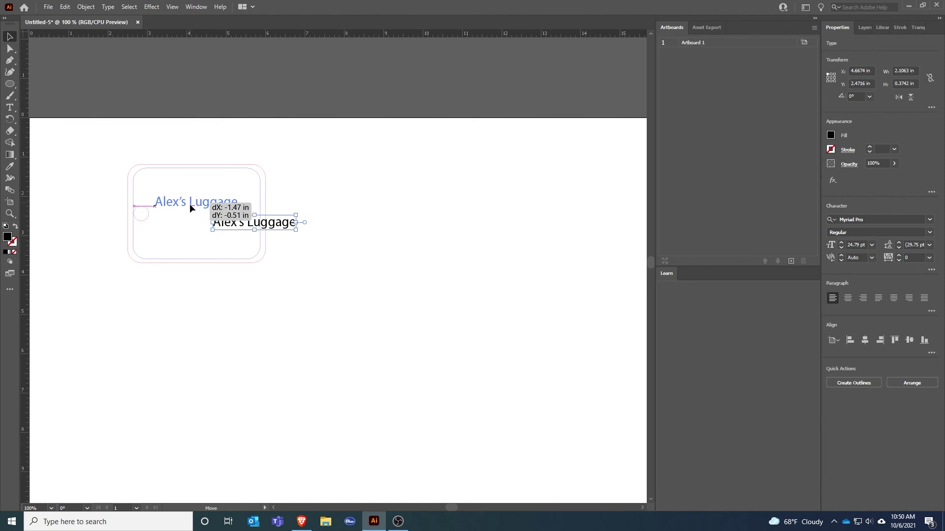
{"action": "left_click_drag", "start_coordinate": [190, 205], "coordinate": [191, 212]}
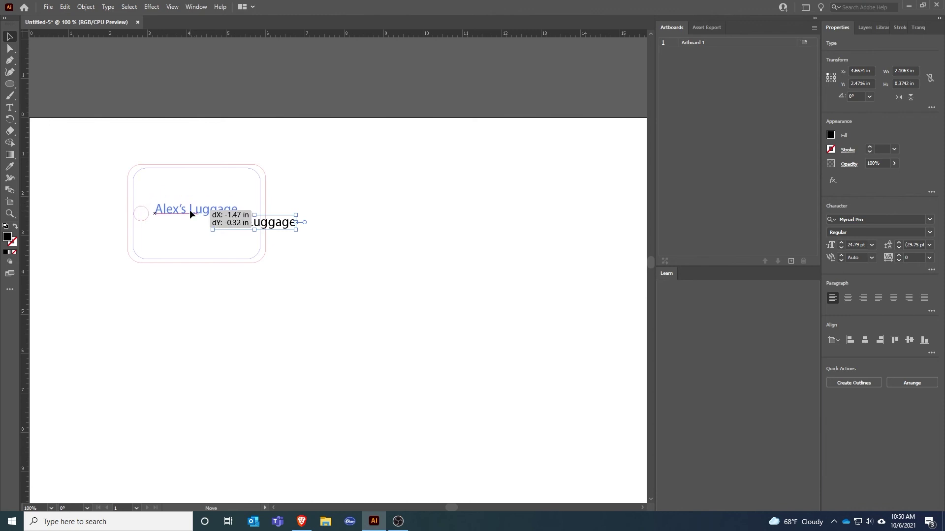
{"action": "left_click_drag", "start_coordinate": [190, 209], "coordinate": [189, 210]}
{"action": "left_click", "coordinate": [51, 139]}
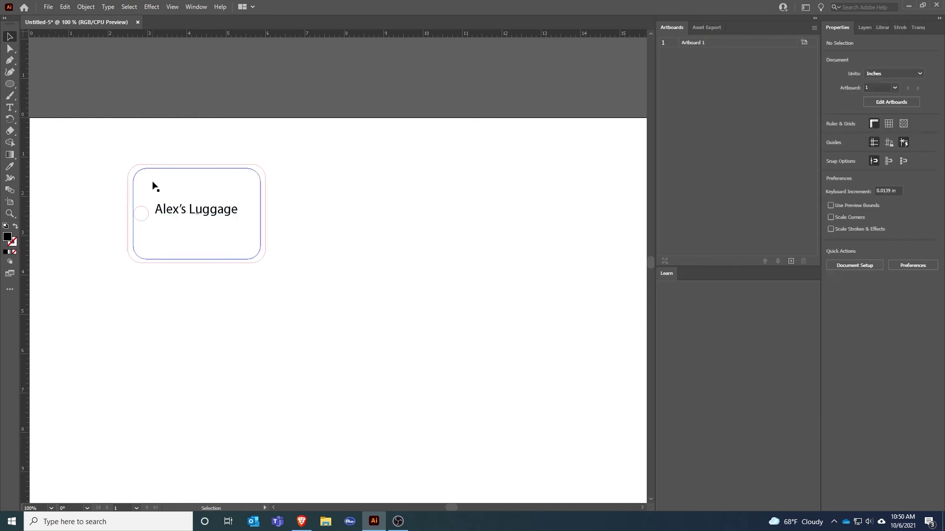
Step: Centre the text on the tag vertically and horizontally, then nudge it right of the hole
{"action": "left_click_drag", "start_coordinate": [73, 123], "coordinate": [389, 349]}
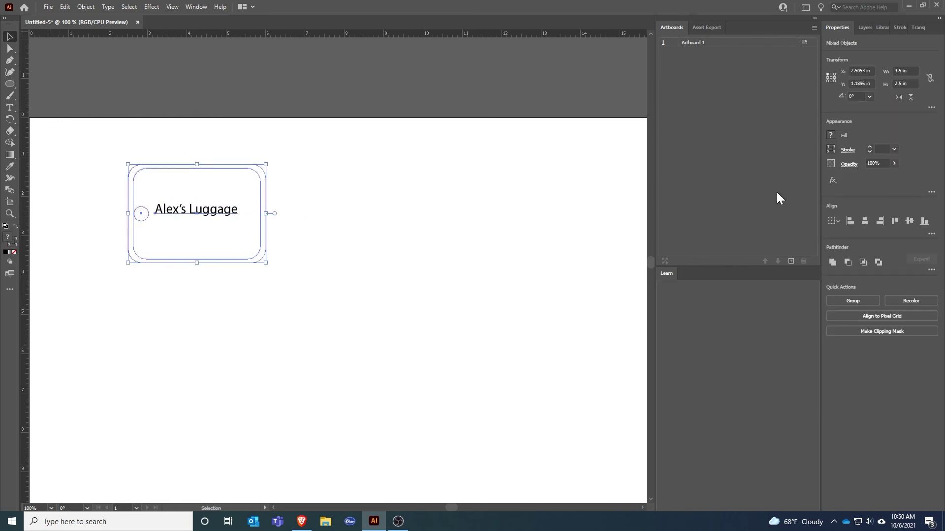
{"action": "left_click", "coordinate": [907, 222]}
{"action": "left_click", "coordinate": [860, 221]}
{"action": "left_click", "coordinate": [389, 267]}
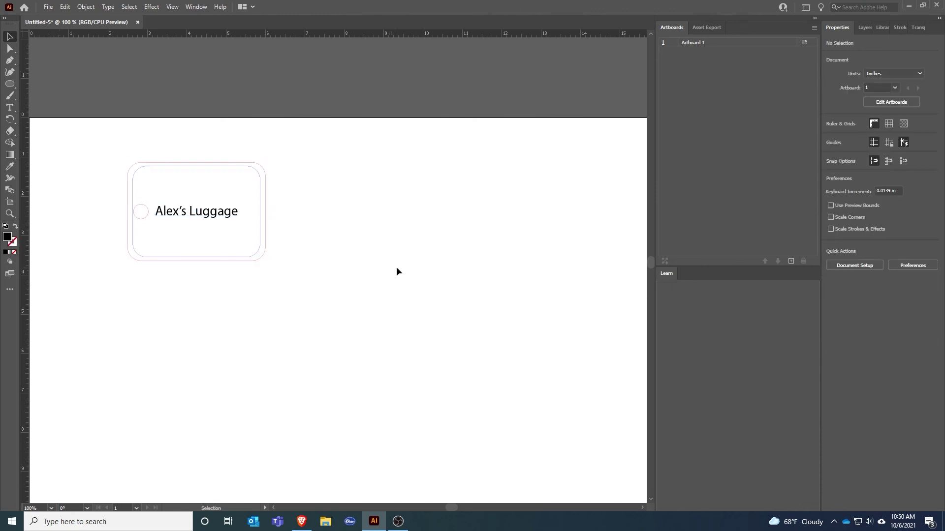
{"action": "left_click", "coordinate": [228, 212]}
{"action": "key", "text": "Right"}
{"action": "key", "text": "Right"}
{"action": "key", "text": "Right"}
{"action": "key", "text": "Right"}
{"action": "key", "text": "Right"}
{"action": "key", "text": "Right"}
{"action": "key", "text": "Right"}
{"action": "key", "text": "Right"}
{"action": "key", "text": "Right"}
{"action": "key", "text": "Right"}
{"action": "key", "text": "Right"}
{"action": "key", "text": "Right"}
{"action": "key", "text": "Left"}
{"action": "key", "text": "Left"}
{"action": "left_click", "coordinate": [368, 255]}
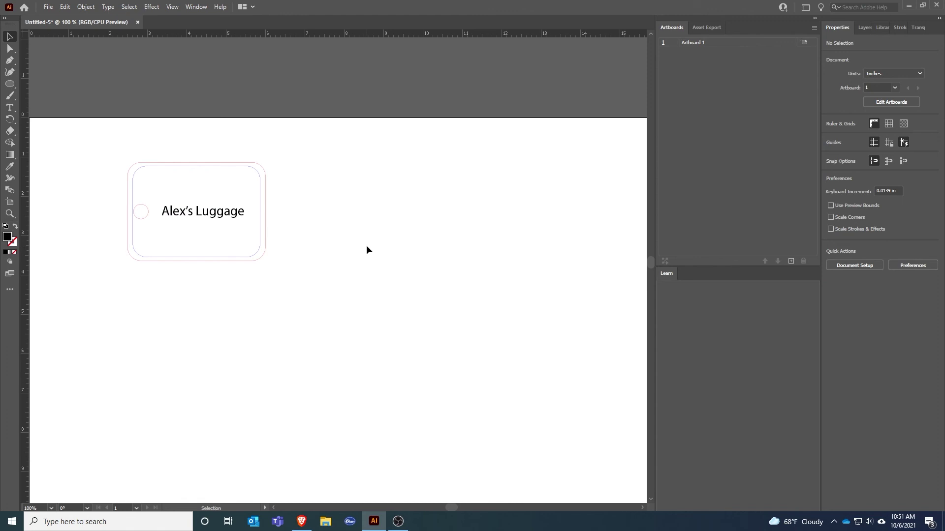
Step: Try shrinking the grouped tag's height from the top, then undo it
{"action": "scroll", "coordinate": [366, 244], "scroll_direction": "down", "scroll_amount": 1}
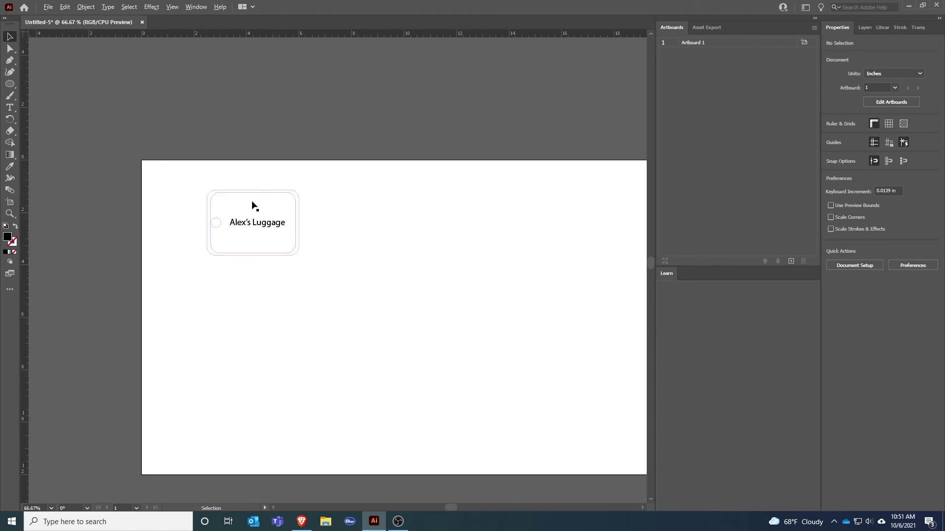
{"action": "scroll", "coordinate": [266, 191], "scroll_direction": "up", "scroll_amount": 2}
{"action": "left_click", "coordinate": [221, 192]}
{"action": "left_click_drag", "start_coordinate": [235, 193], "coordinate": [234, 229]}
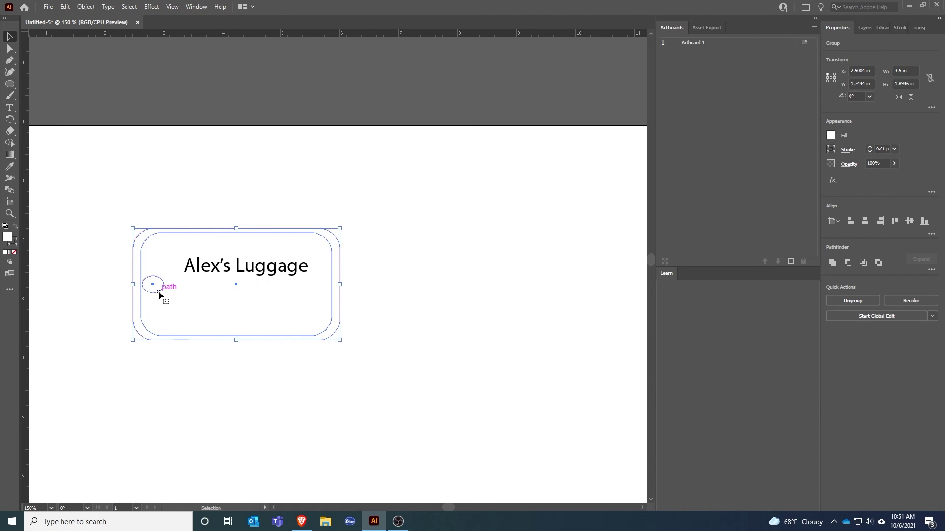
{"action": "left_click", "coordinate": [244, 213]}
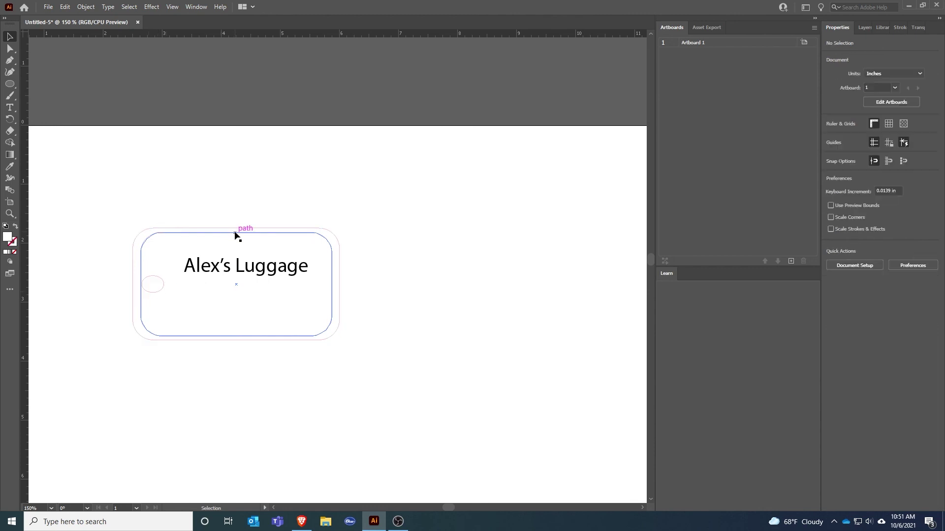
{"action": "left_click", "coordinate": [64, 6]}
{"action": "left_click", "coordinate": [68, 18]}
{"action": "left_click", "coordinate": [259, 175]}
Step: Ungroup the tag and shrink the outline to about 1.95 in tall, nudged up
{"action": "left_click", "coordinate": [249, 193]}
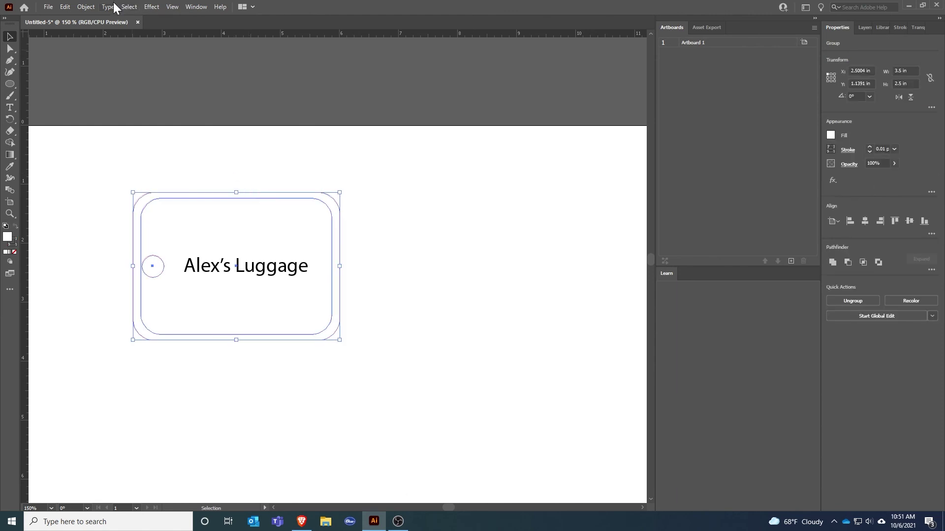
{"action": "left_click", "coordinate": [86, 6]}
{"action": "left_click", "coordinate": [101, 67]}
{"action": "left_click", "coordinate": [148, 162]}
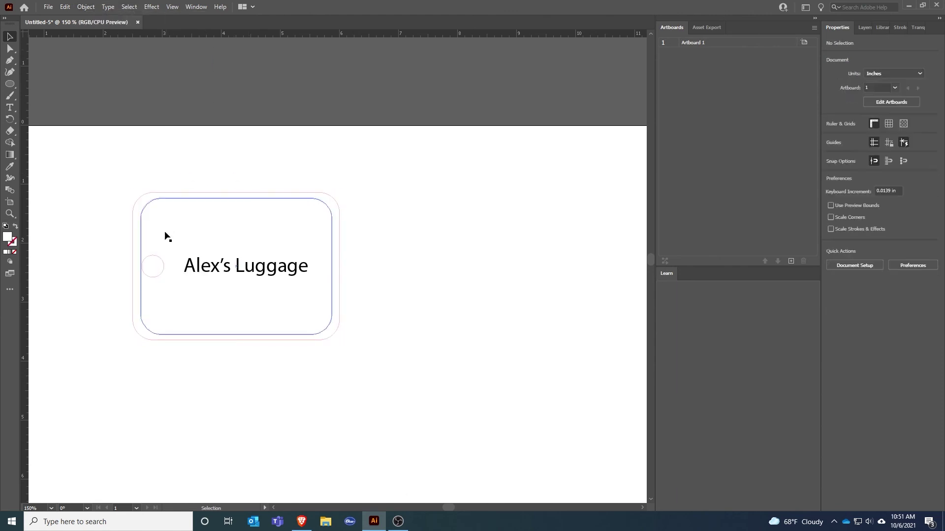
{"action": "left_click", "coordinate": [156, 259]}
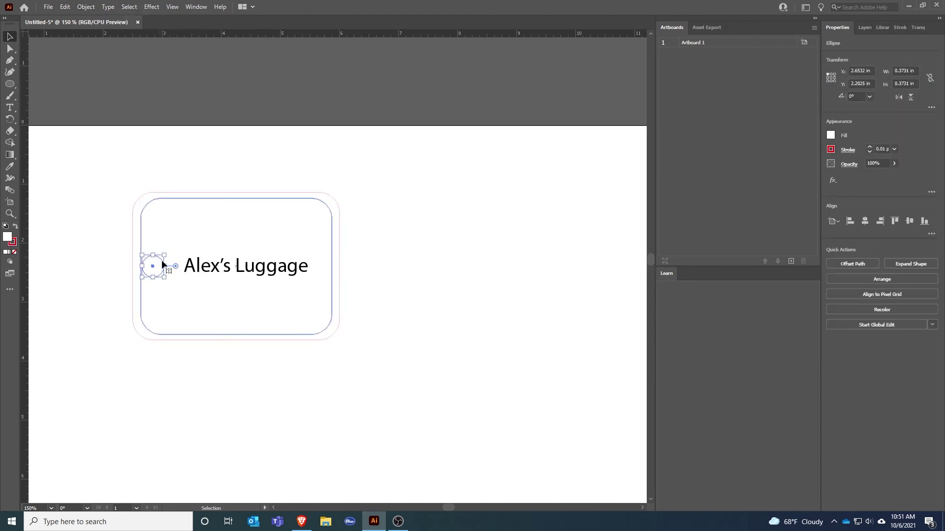
{"action": "left_click", "coordinate": [179, 200]}
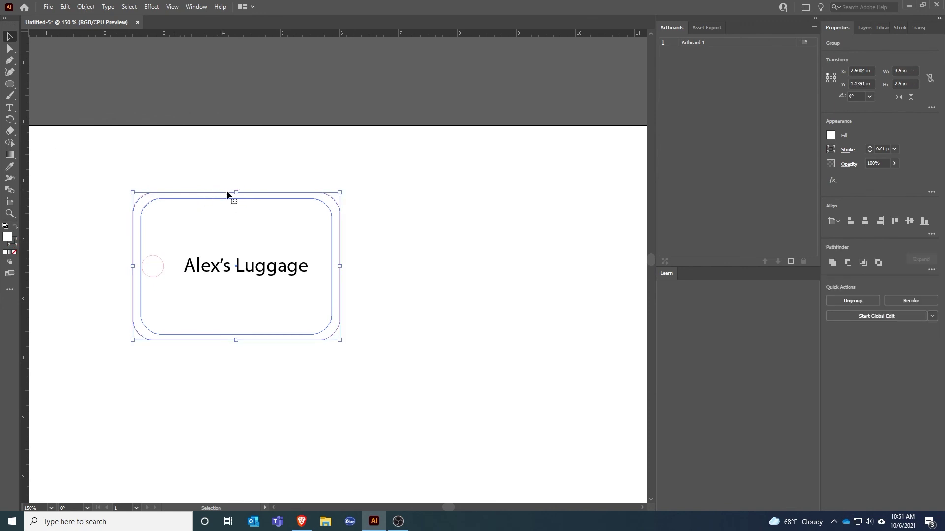
{"action": "left_click_drag", "start_coordinate": [237, 193], "coordinate": [228, 224]}
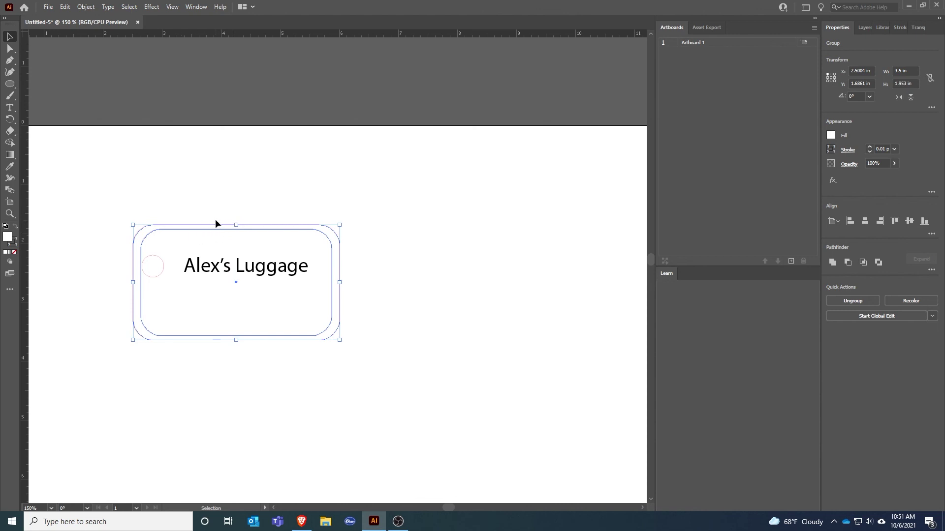
{"action": "key", "text": "Up"}
{"action": "key", "text": "Up"}
{"action": "key", "text": "Up"}
{"action": "key", "text": "Up"}
{"action": "key", "text": "Up"}
{"action": "key", "text": "Up"}
{"action": "key", "text": "Up"}
{"action": "key", "text": "Up"}
{"action": "key", "text": "Up"}
{"action": "key", "text": "Up"}
{"action": "key", "text": "Up"}
{"action": "key", "text": "Up"}
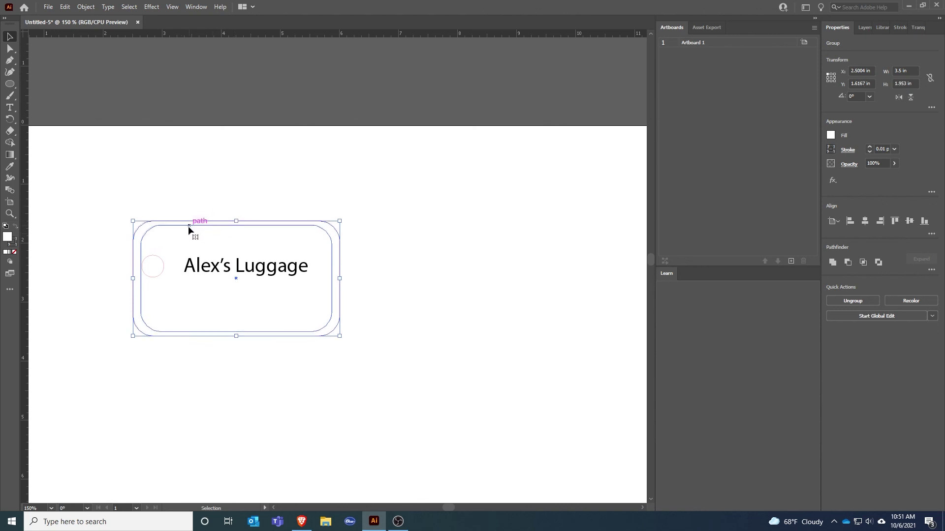
Step: Vertically centre the hole circle on the tag outline and group them
{"action": "left_click", "coordinate": [162, 266], "text": "shift"}
{"action": "left_click", "coordinate": [910, 220]}
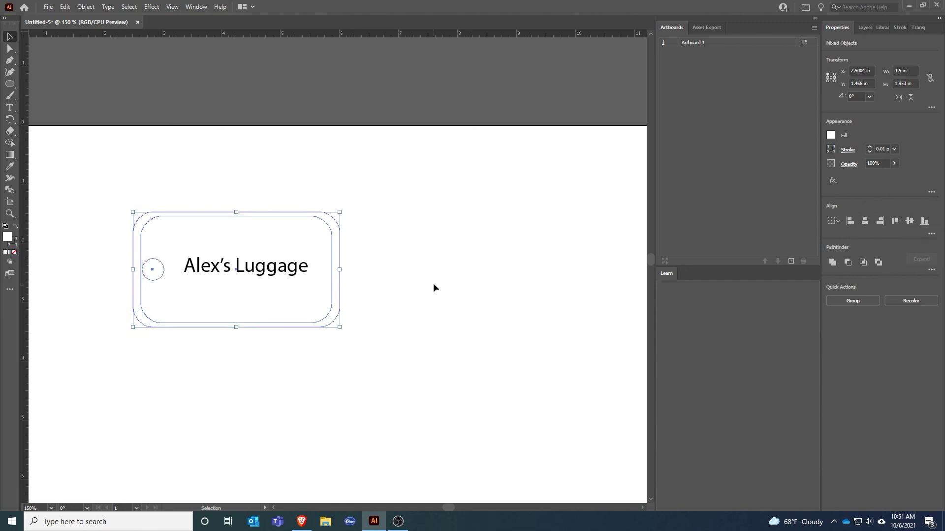
{"action": "left_click", "coordinate": [401, 281]}
{"action": "left_click", "coordinate": [161, 264]}
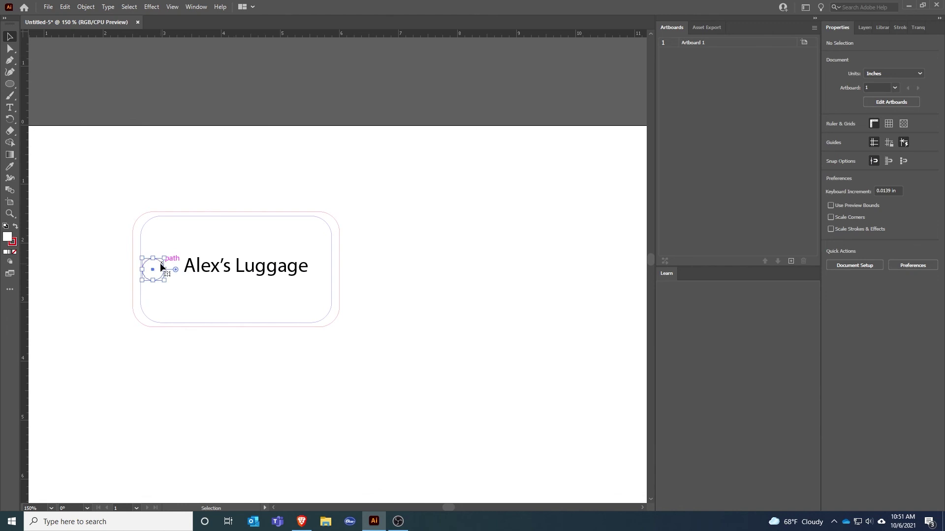
{"action": "left_click", "coordinate": [196, 214], "text": "shift"}
{"action": "left_click", "coordinate": [85, 7]}
{"action": "left_click", "coordinate": [94, 50]}
Step: Vertically centre all the tag's objects and shift the whole tag left
{"action": "left_click", "coordinate": [176, 196]}
{"action": "key", "text": "ctrl+a"}
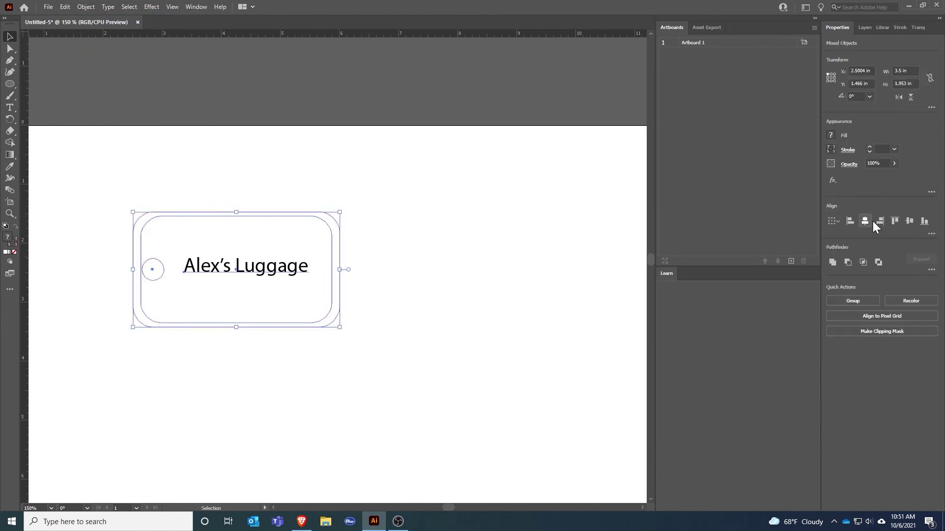
{"action": "left_click", "coordinate": [909, 221]}
{"action": "left_click", "coordinate": [466, 196]}
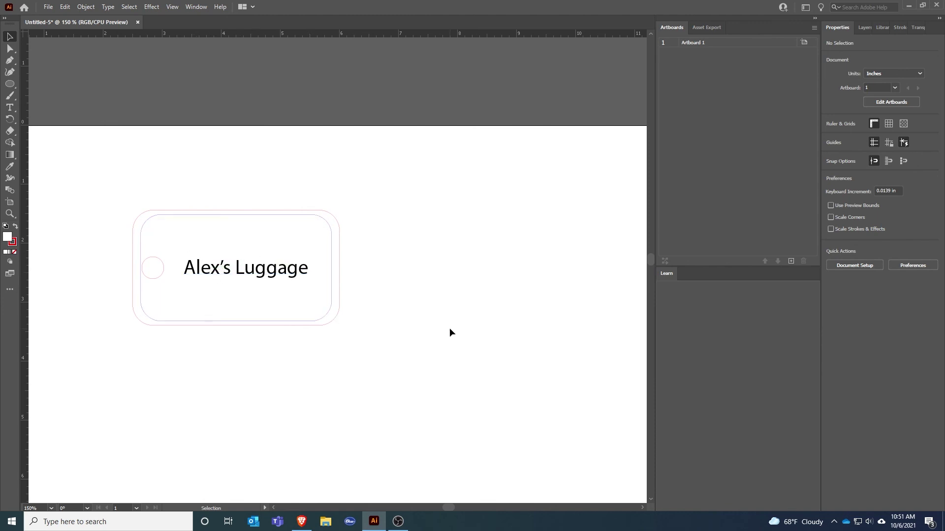
{"action": "key", "text": "ctrl+z"}
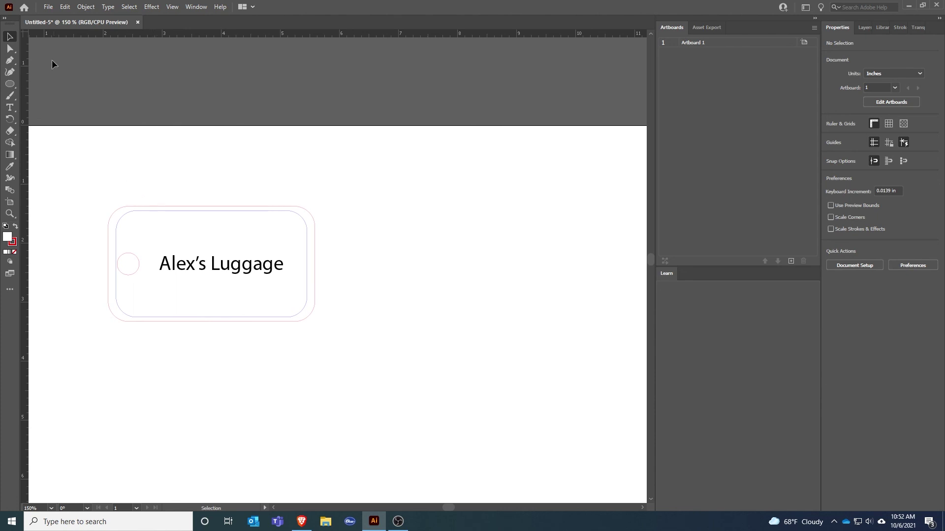
Step: Open the Print dialog and confirm VLS3.50 as the printer
{"action": "left_click", "coordinate": [47, 6]}
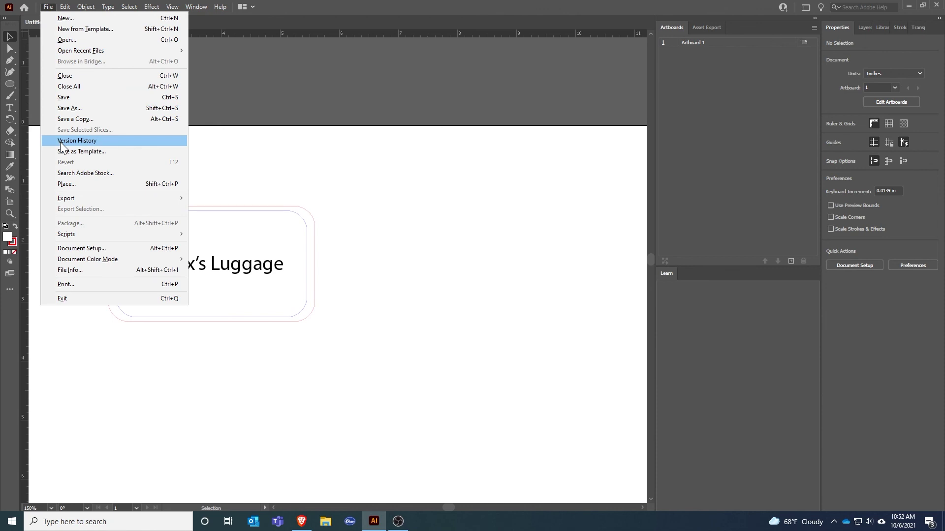
{"action": "left_click", "coordinate": [72, 284]}
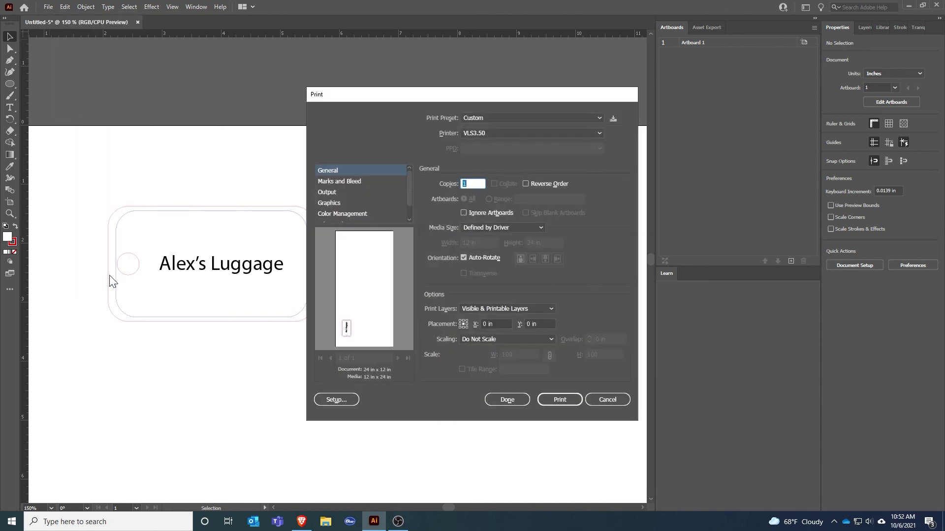
{"action": "left_click", "coordinate": [526, 132]}
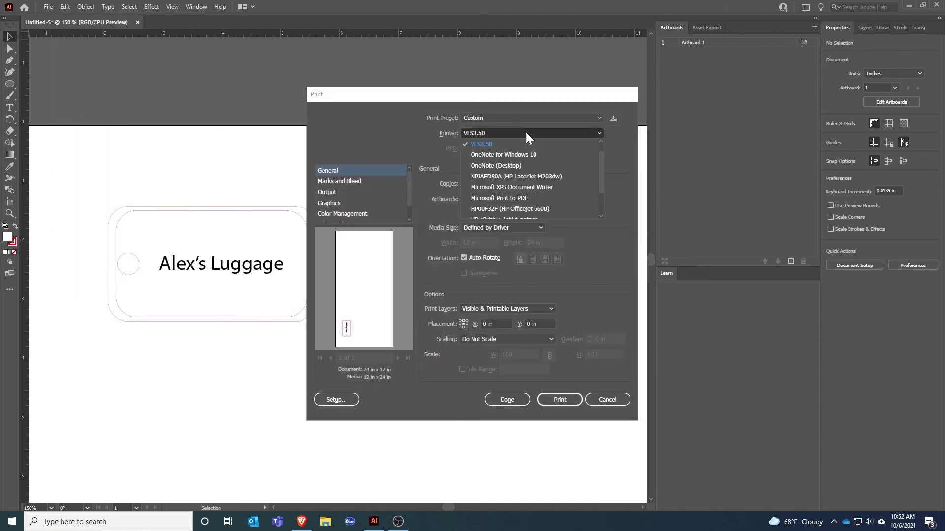
{"action": "left_click", "coordinate": [488, 144]}
Step: Open the system print Setup past the warning, with VLS3.50 selected
{"action": "left_click", "coordinate": [344, 400]}
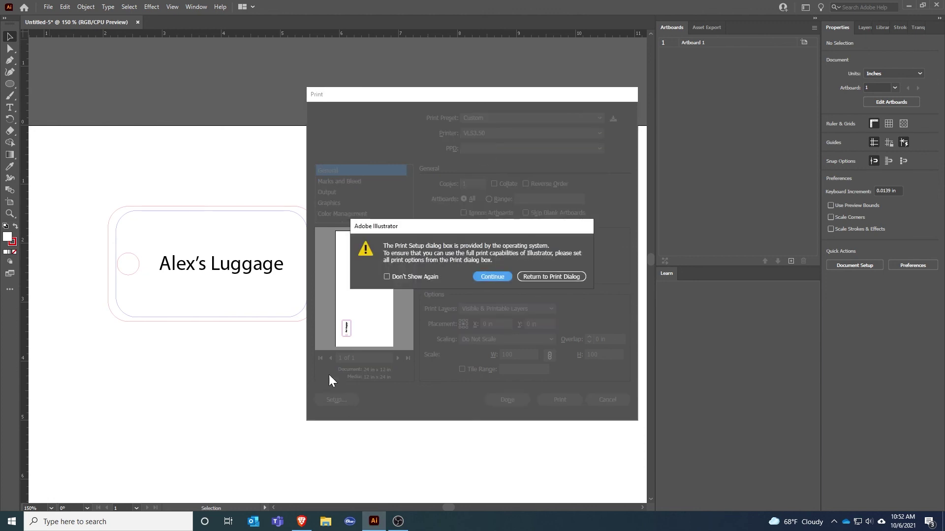
{"action": "mouse_move", "coordinate": [469, 225]}
{"action": "left_mouse_down"}
{"action": "mouse_move", "coordinate": [442, 206]}
{"action": "mouse_move", "coordinate": [471, 208]}
{"action": "left_mouse_up"}
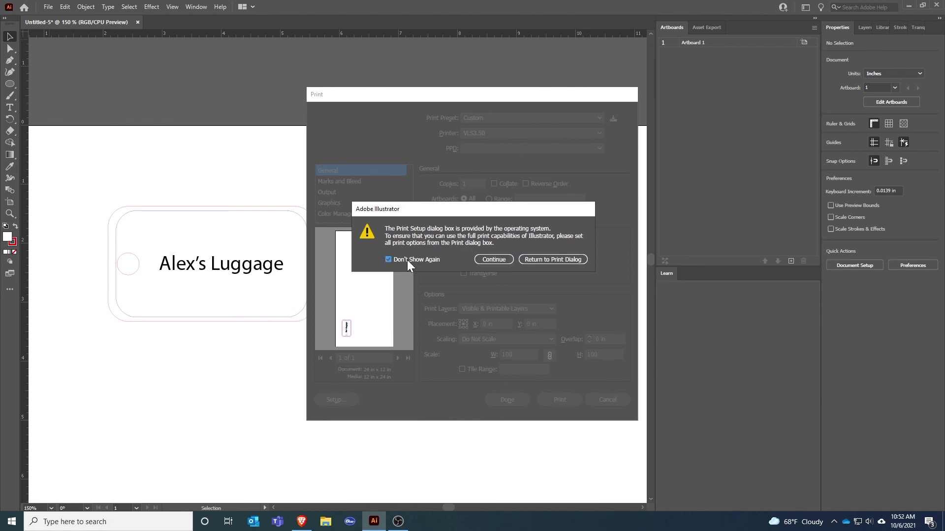
{"action": "left_click", "coordinate": [493, 260]}
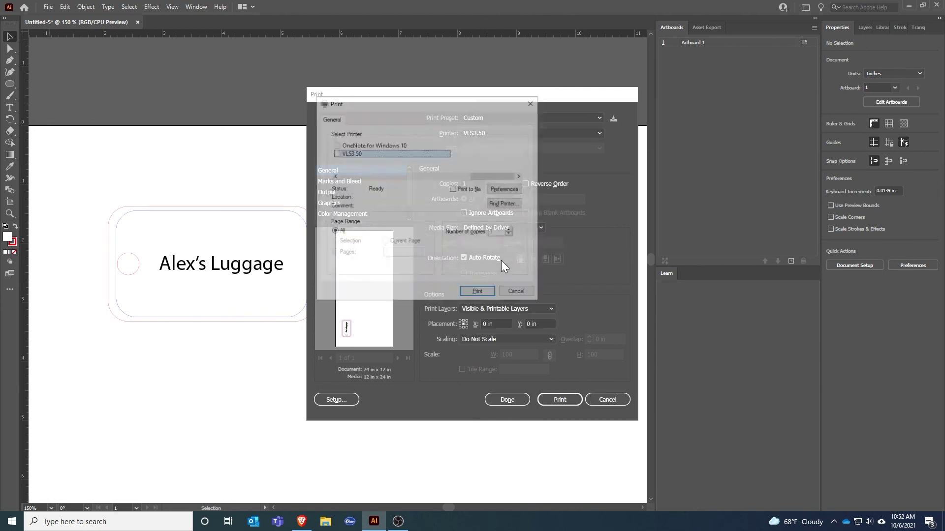
{"action": "left_click", "coordinate": [379, 154]}
{"action": "left_click", "coordinate": [394, 157]}
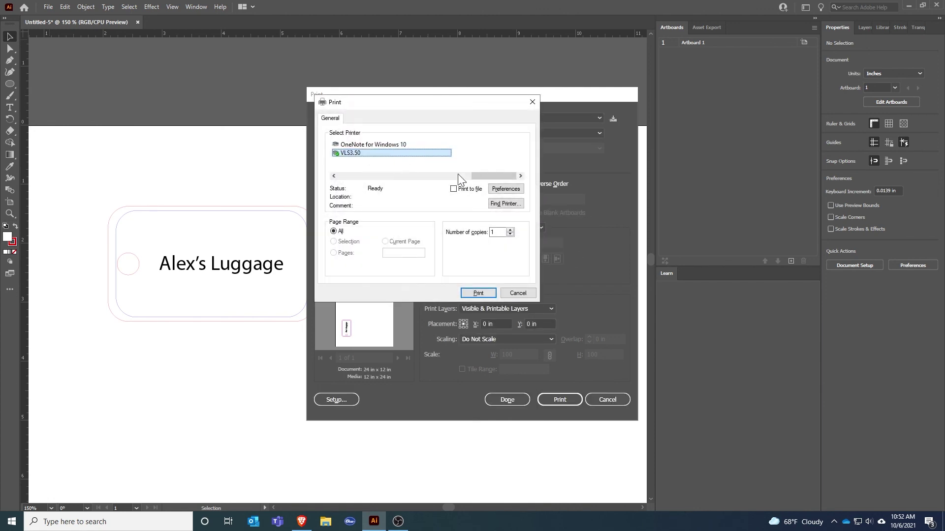
Step: Set the laser material to Plastic > Continuous Cast Acrylic, 0.125 in thick, and confirm
{"action": "left_click", "coordinate": [514, 193]}
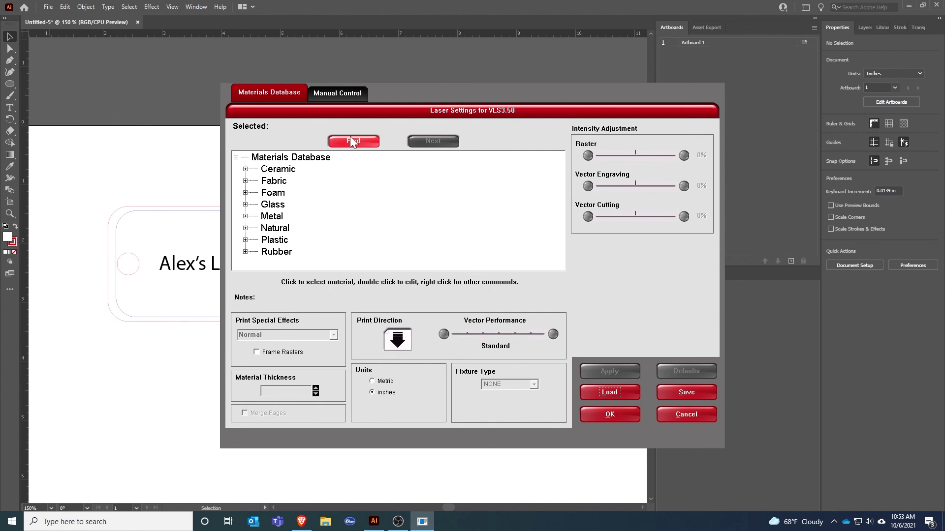
{"action": "left_click", "coordinate": [245, 240]}
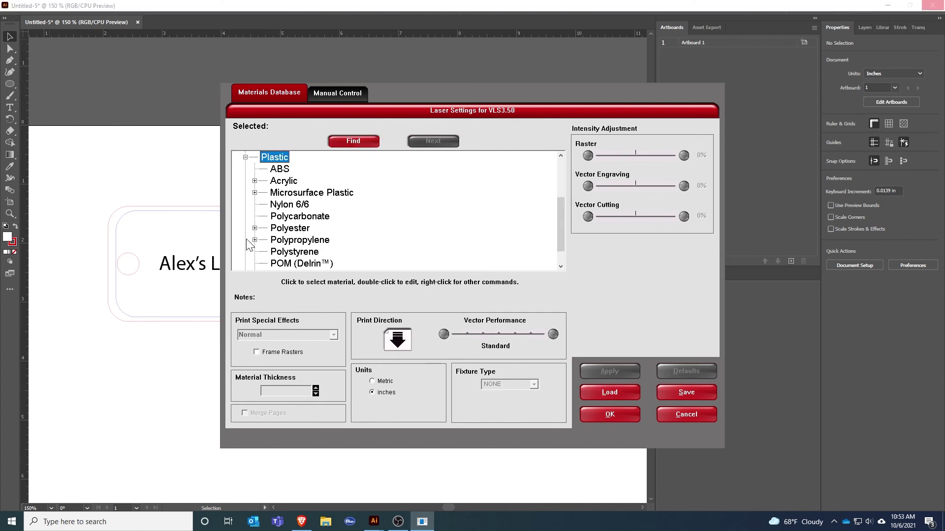
{"action": "left_click", "coordinate": [255, 181]}
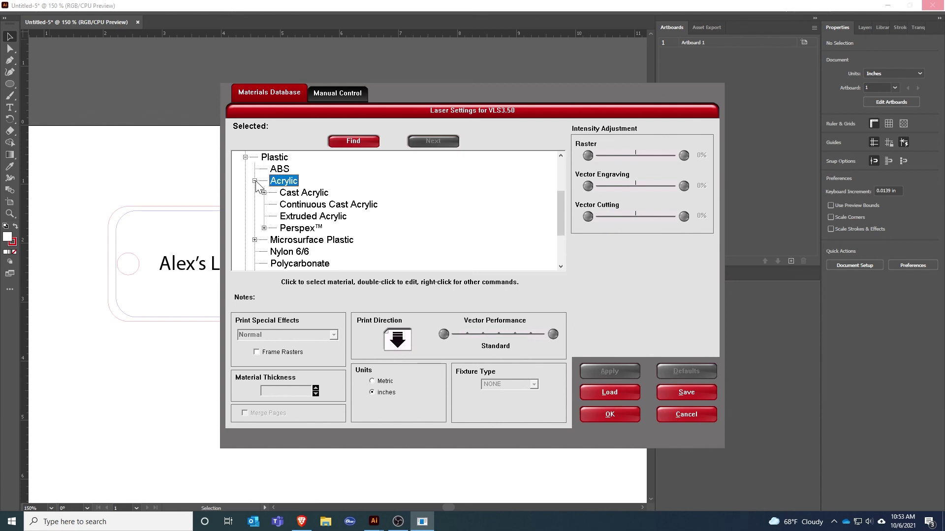
{"action": "left_click", "coordinate": [294, 205]}
{"action": "left_click_drag", "start_coordinate": [281, 391], "coordinate": [294, 390]}
{"action": "type", "text": "125"}
{"action": "left_click", "coordinate": [618, 373]}
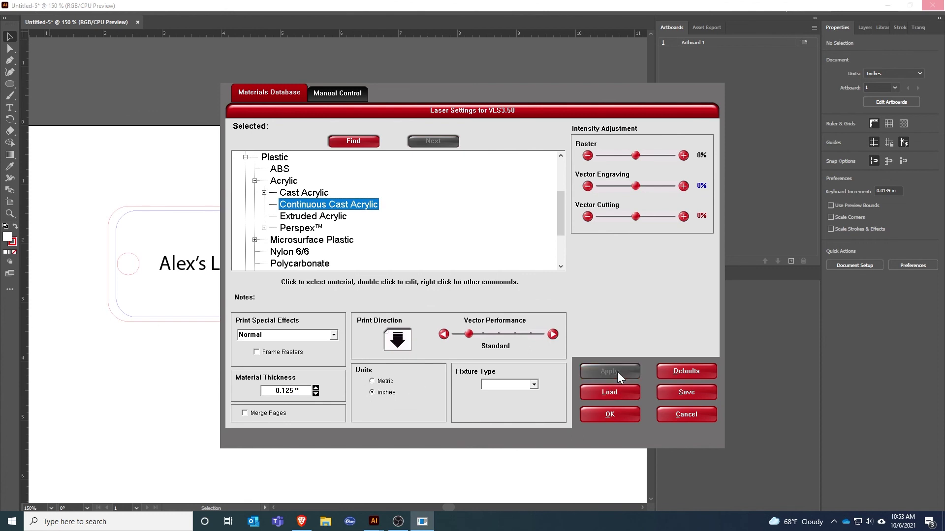
{"action": "left_click", "coordinate": [601, 412]}
{"action": "left_click", "coordinate": [473, 294]}
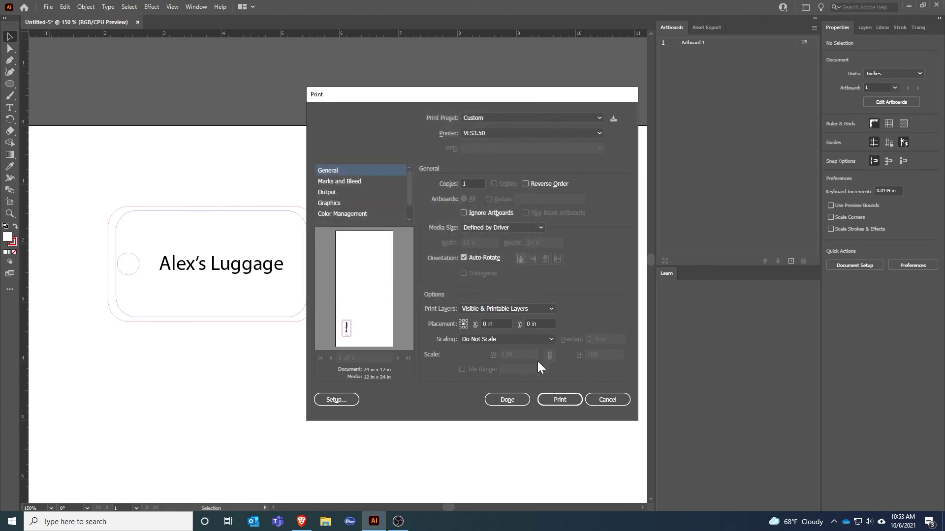
Step: Print the tag and open the Universal Laser Systems Control Panel showing the queued job
{"action": "left_click", "coordinate": [550, 400]}
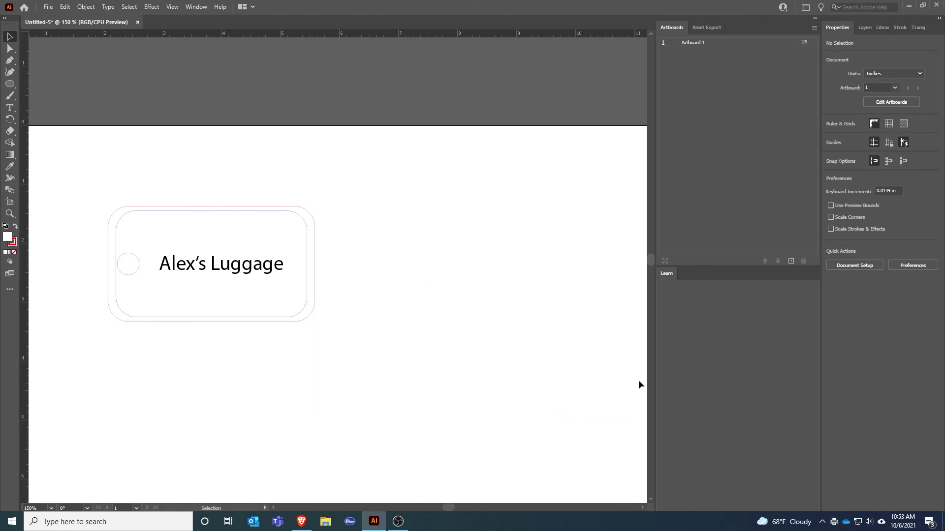
{"action": "left_click", "coordinate": [822, 522]}
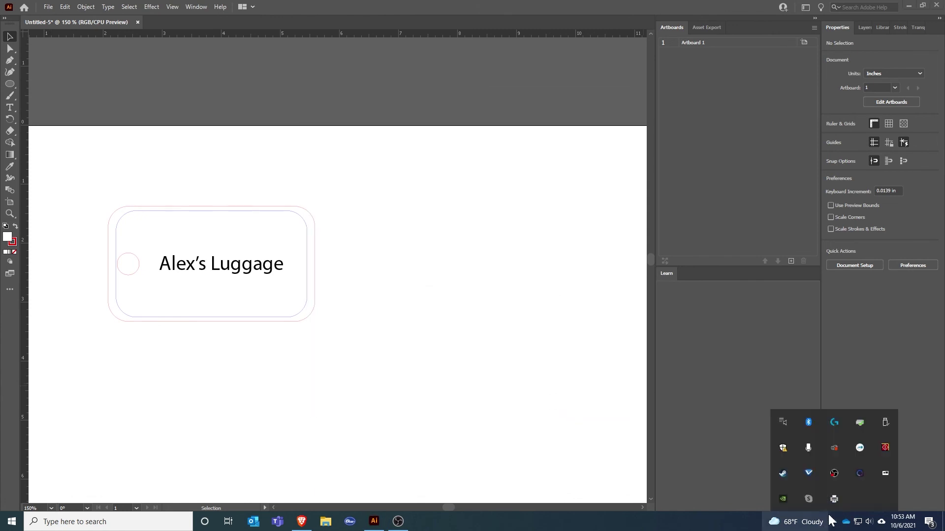
{"action": "left_click", "coordinate": [883, 447]}
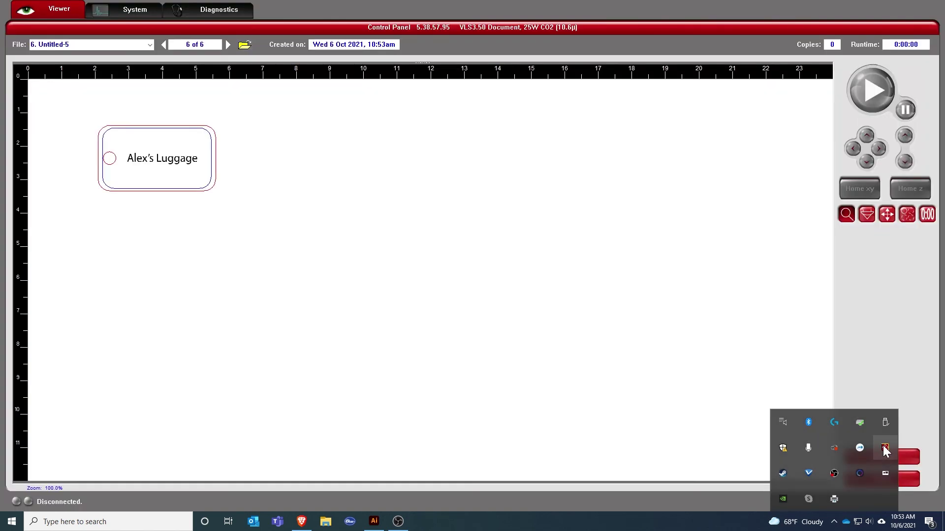